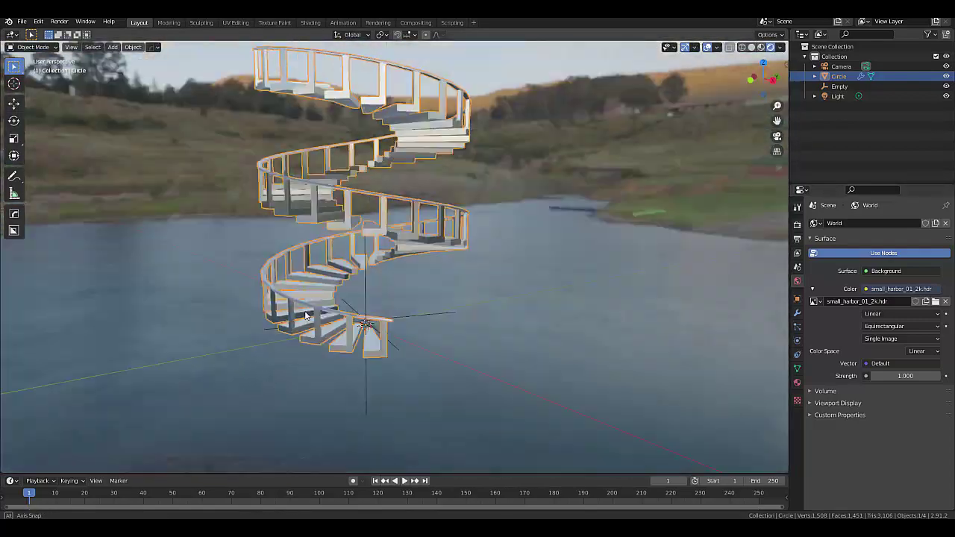
Start a new General scene, discard the unsaved spiral staircase, and deselect the default cube
click(22, 22)
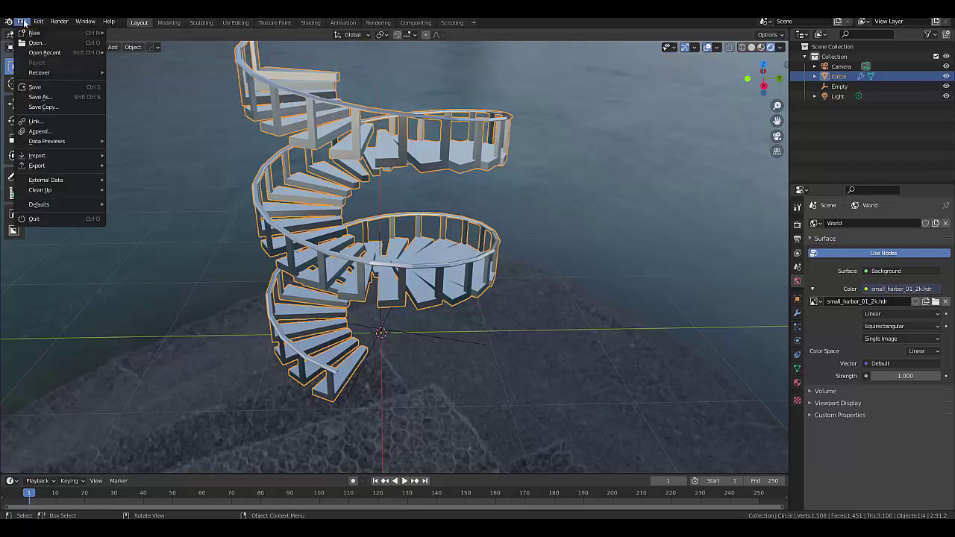
mouse_move(28, 33)
click(138, 33)
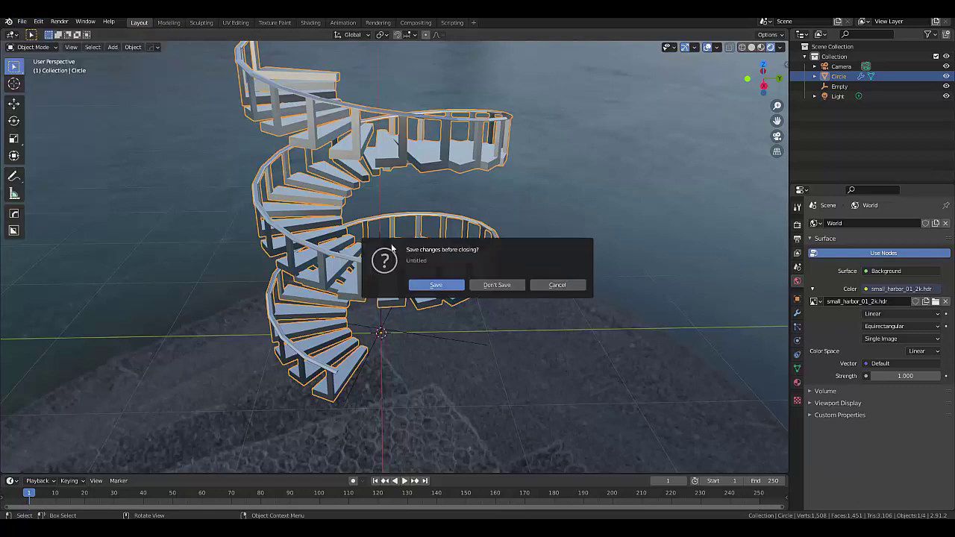
click(494, 285)
click(382, 370)
Delete the default cube
middle_drag(382, 371, 386, 296)
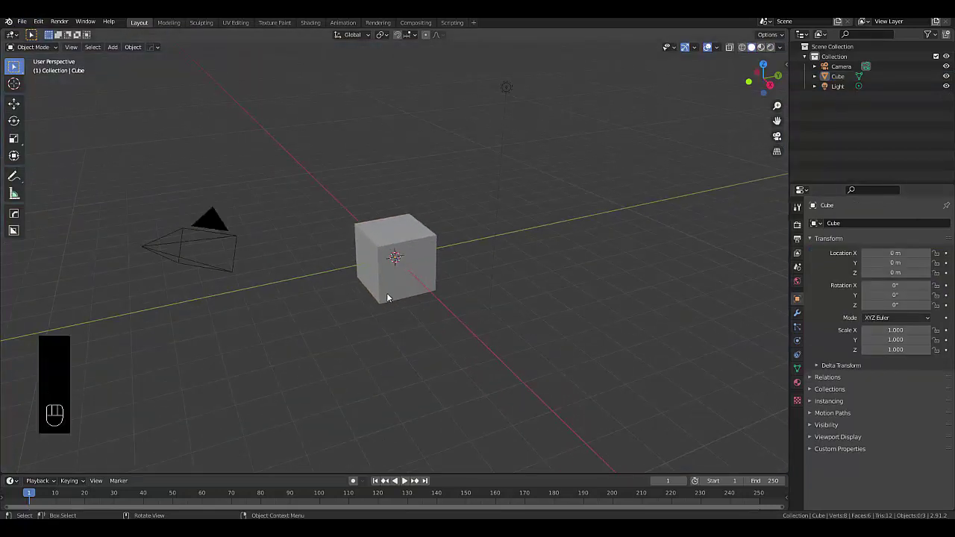
click(387, 295)
key(x)
click(386, 293)
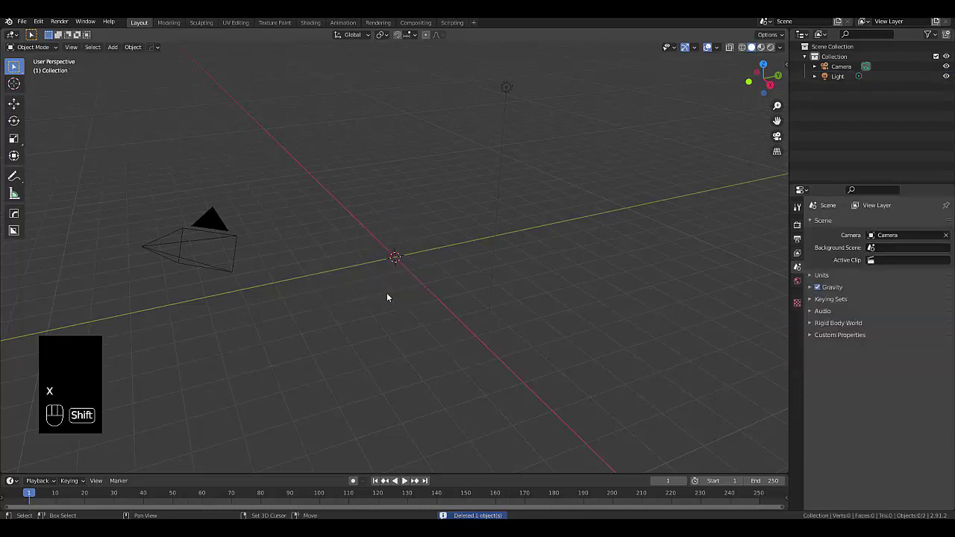
Add a circle mesh at the scene origin
key(shift+a)
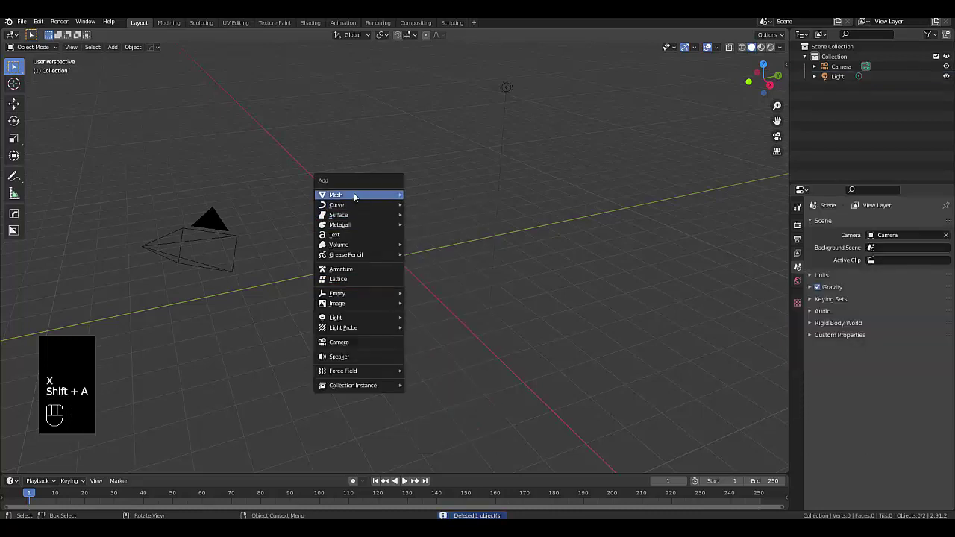
mouse_move(334, 197)
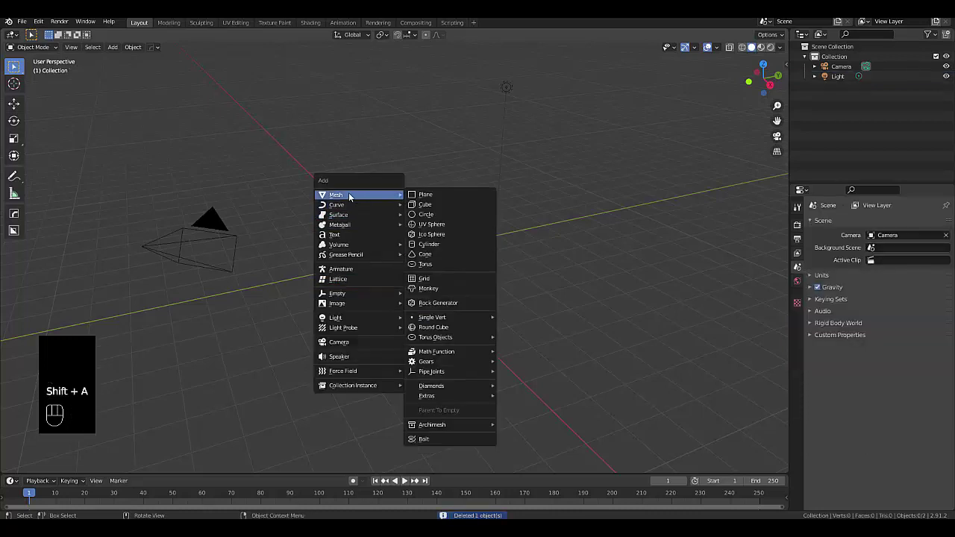
click(438, 215)
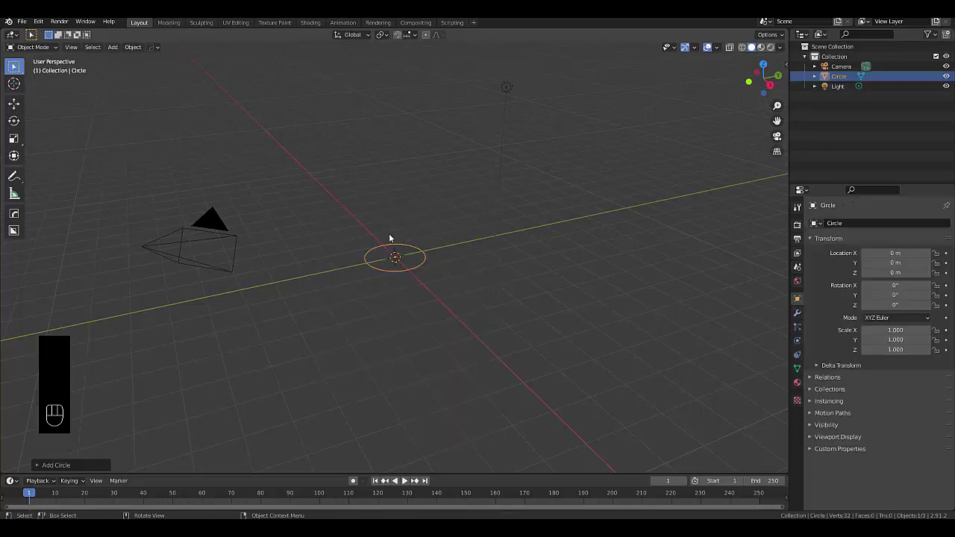
middle_drag(391, 239, 407, 282)
In Edit Mode, extrude the circle's edge loop and scale it inward into a flat ring
key(Tab)
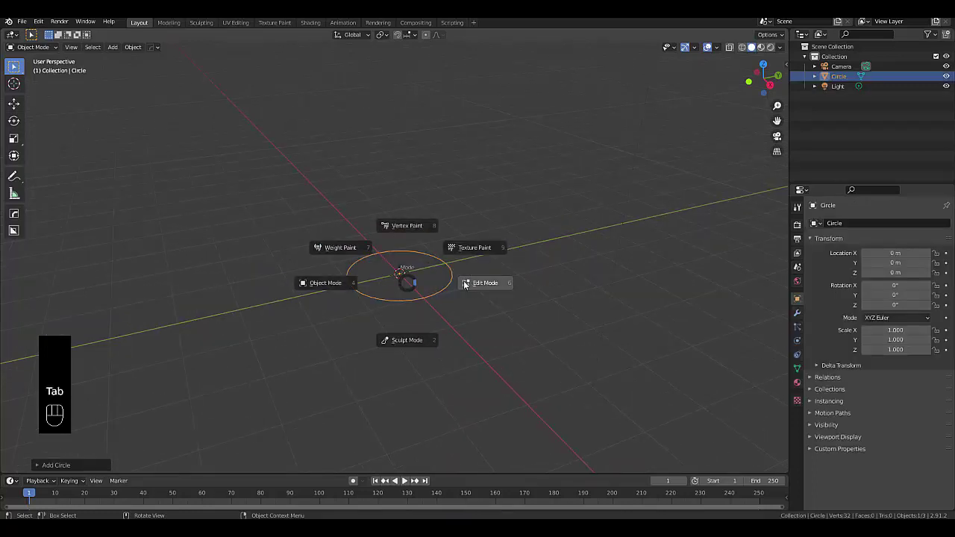
click(477, 281)
scroll(412, 292, up, 3)
key(e)
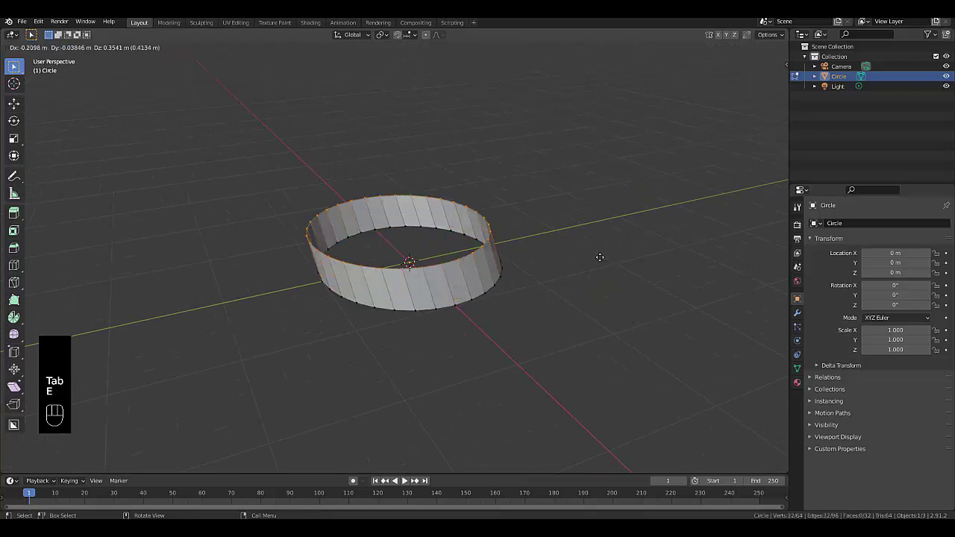
right_click(655, 267)
key(s)
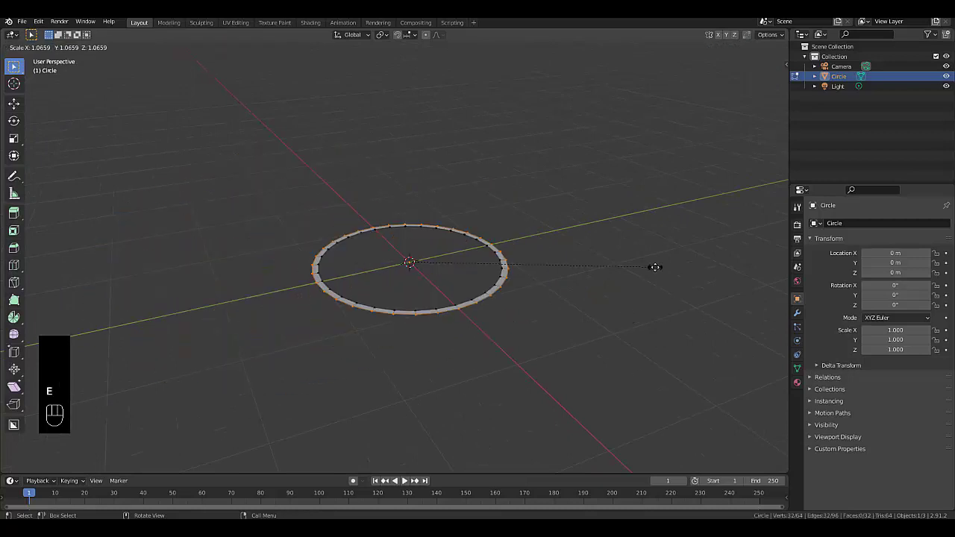
click(521, 276)
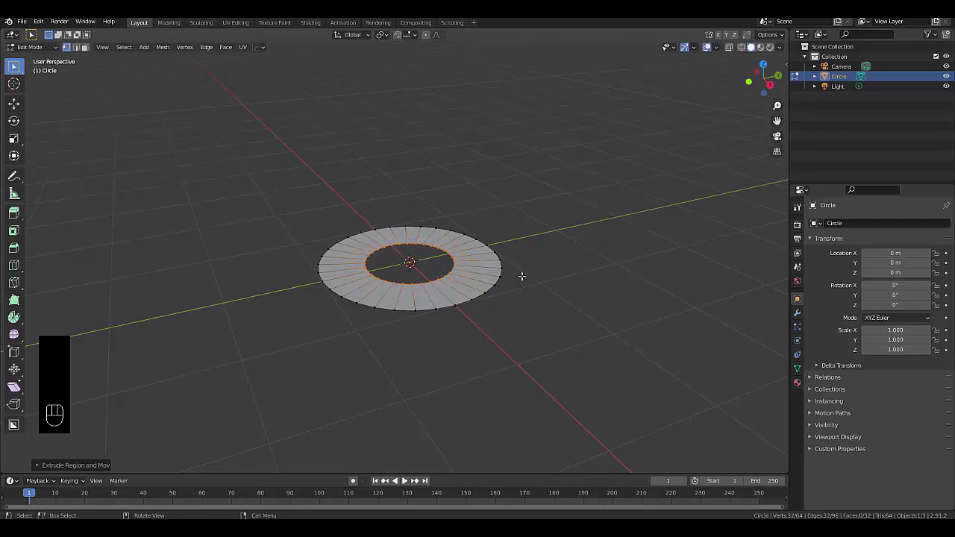
scroll(404, 259, up, 4)
middle_drag(385, 254, 383, 289)
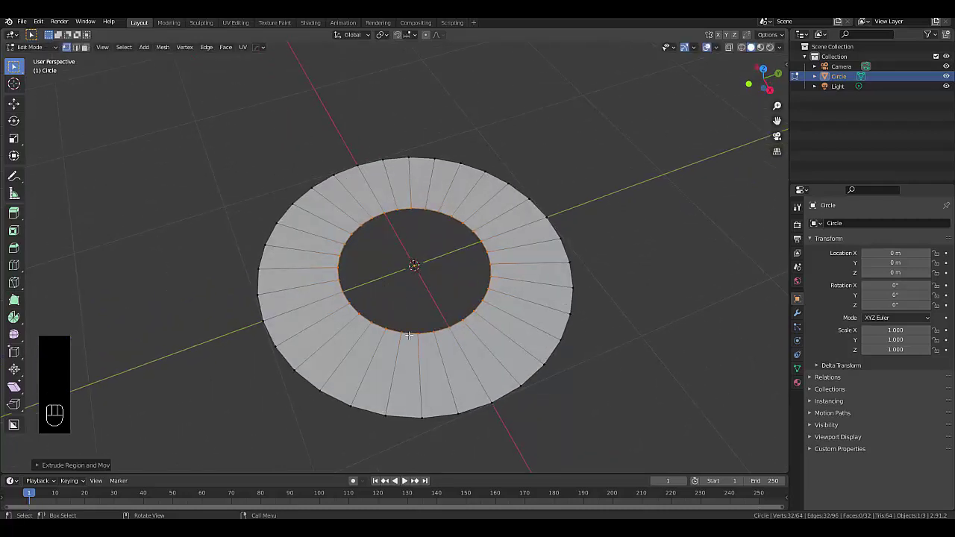
Delete all ring faces except one, leaving a single wedge-shaped step
key(3)
click(396, 376)
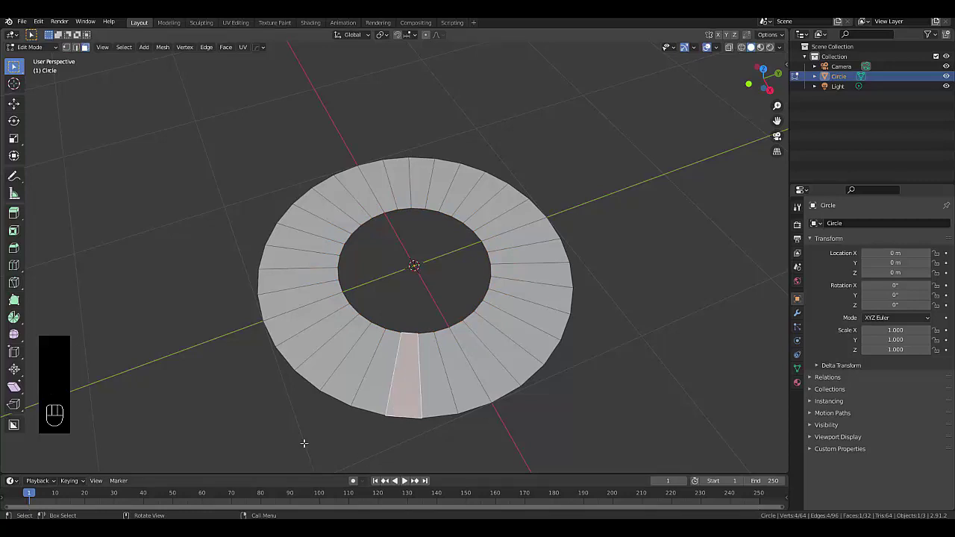
key(ctrl)
key(ctrl+i)
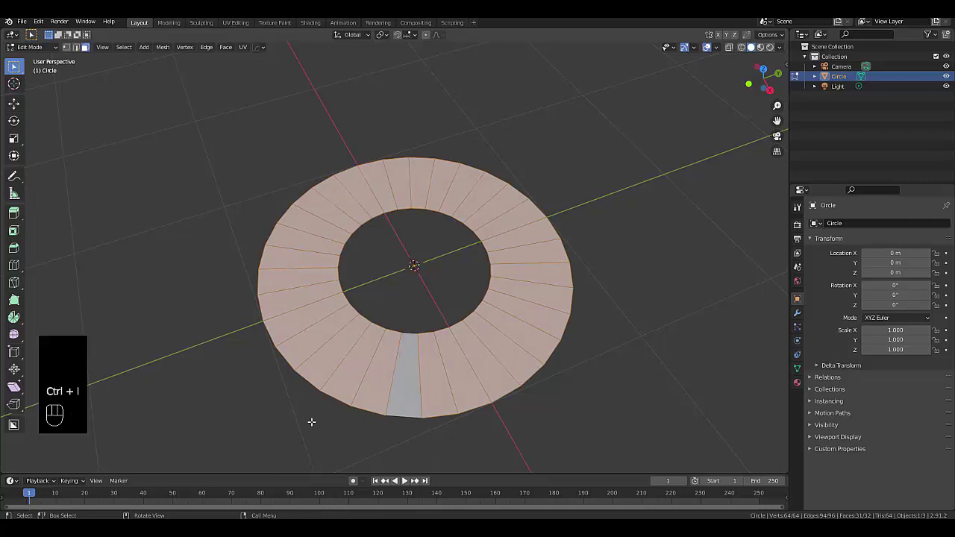
key(x)
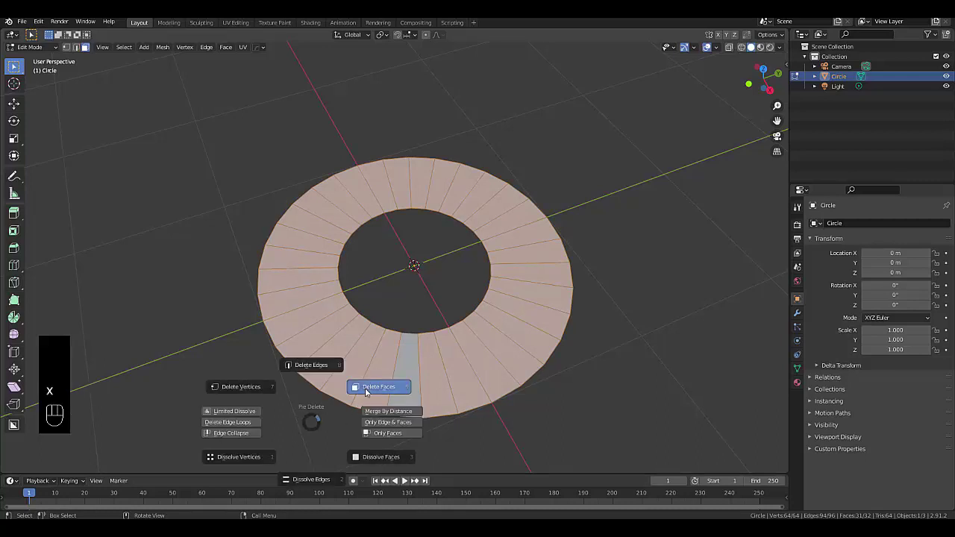
click(372, 387)
middle_drag(453, 361, 448, 359)
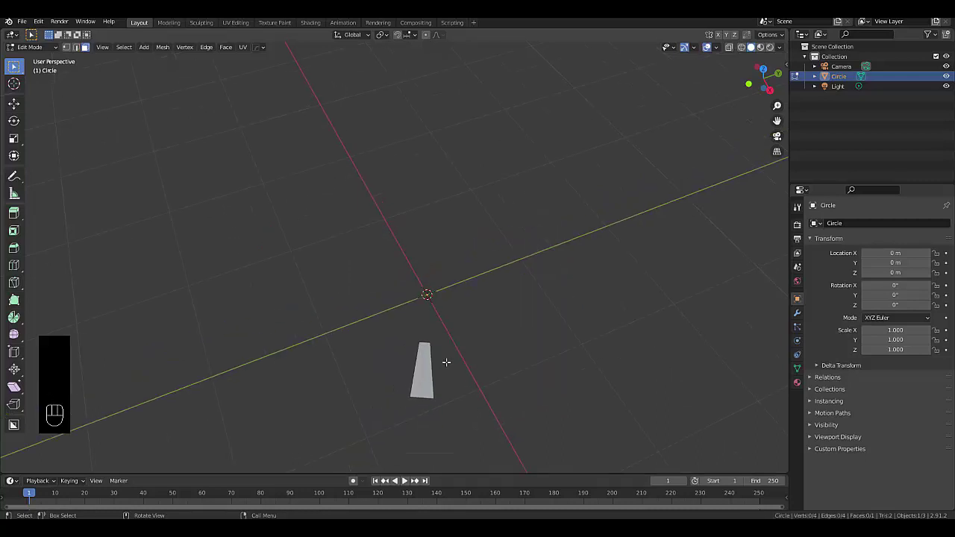
Return to Object Mode and rename the circle object to 'stairs'
key(Tab)
click(360, 359)
middle_drag(360, 359, 324, 329)
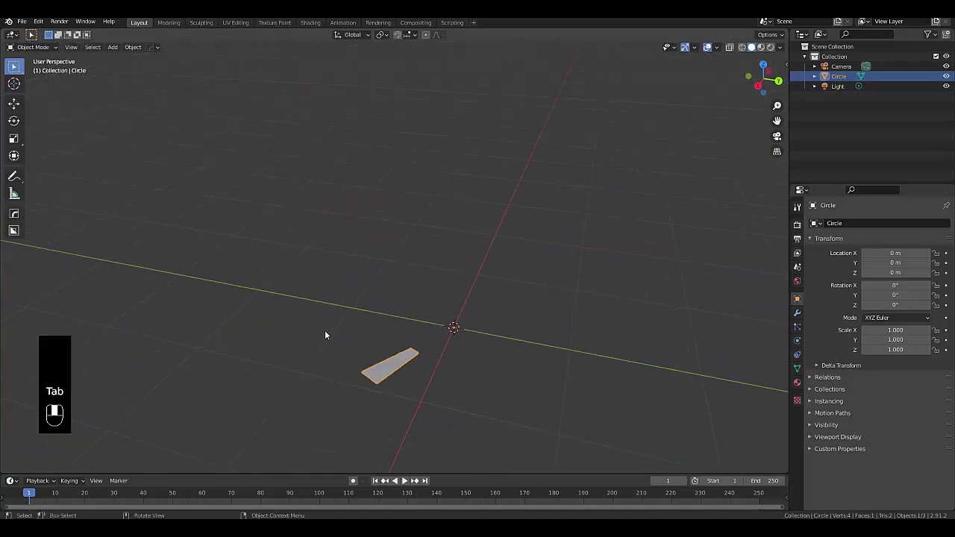
double_click(858, 76)
text(stairs)
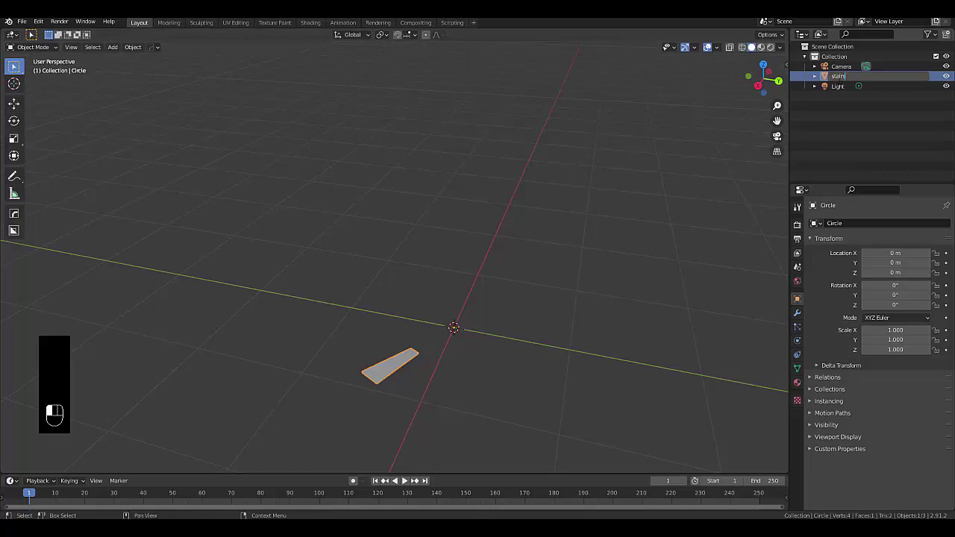
key(Return)
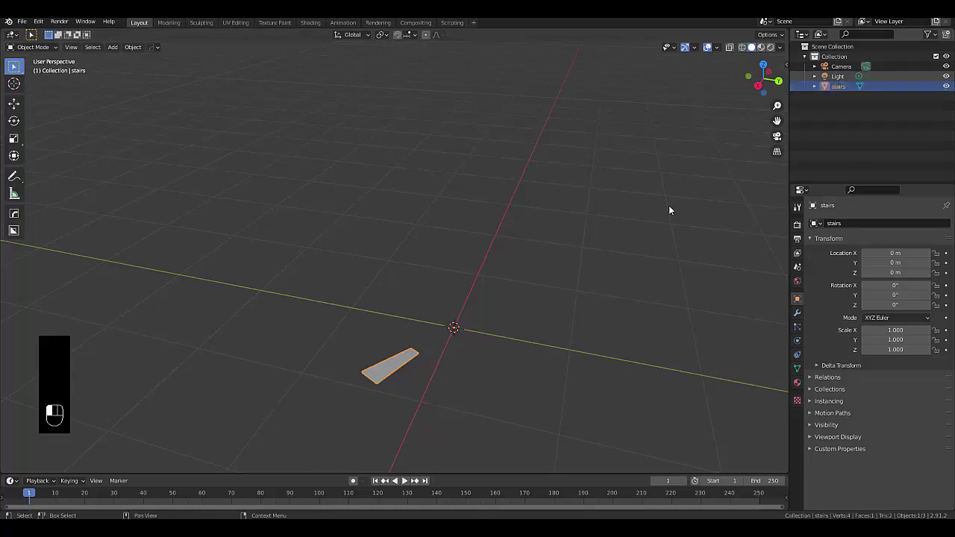
Add a Plain Axes empty at the origin
middle_drag(669, 211, 492, 332)
key(shift+a)
mouse_move(492, 331)
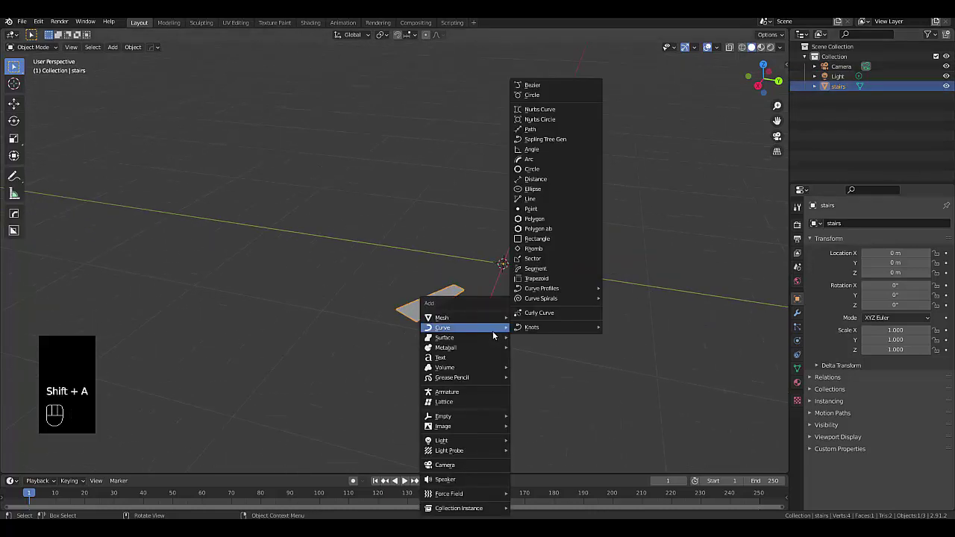
mouse_move(462, 418)
click(530, 419)
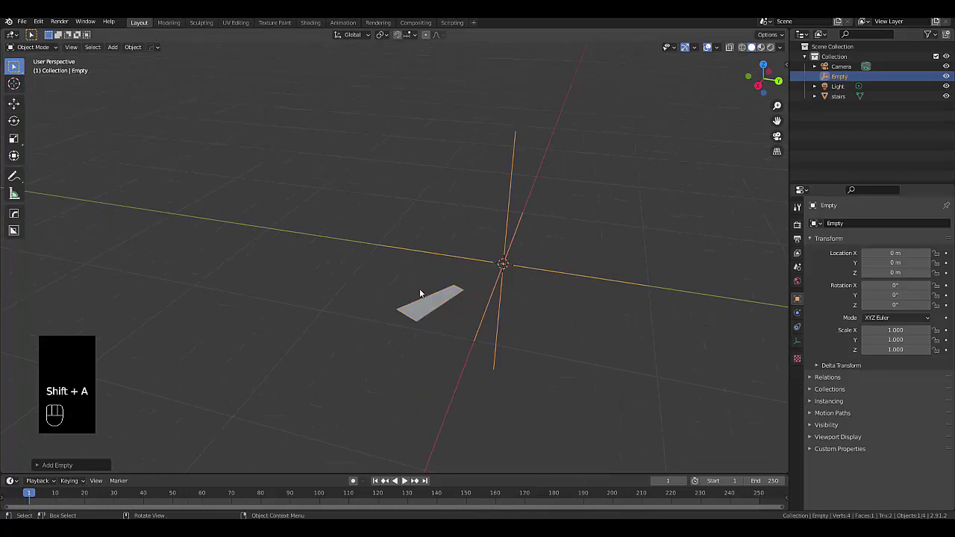
Add an Array modifier to the stairs with Relative Offset off, Constant and Object Offset on
click(420, 312)
click(796, 312)
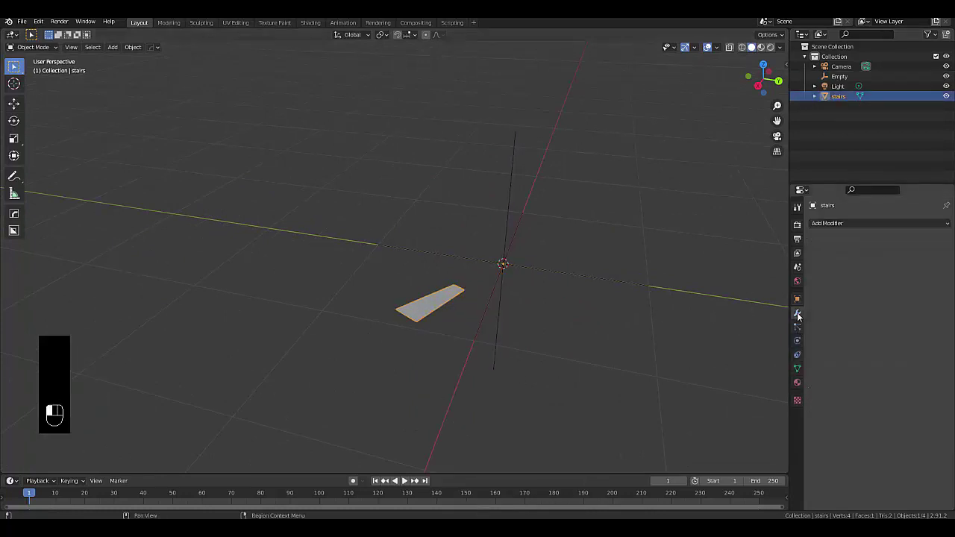
click(839, 224)
click(746, 251)
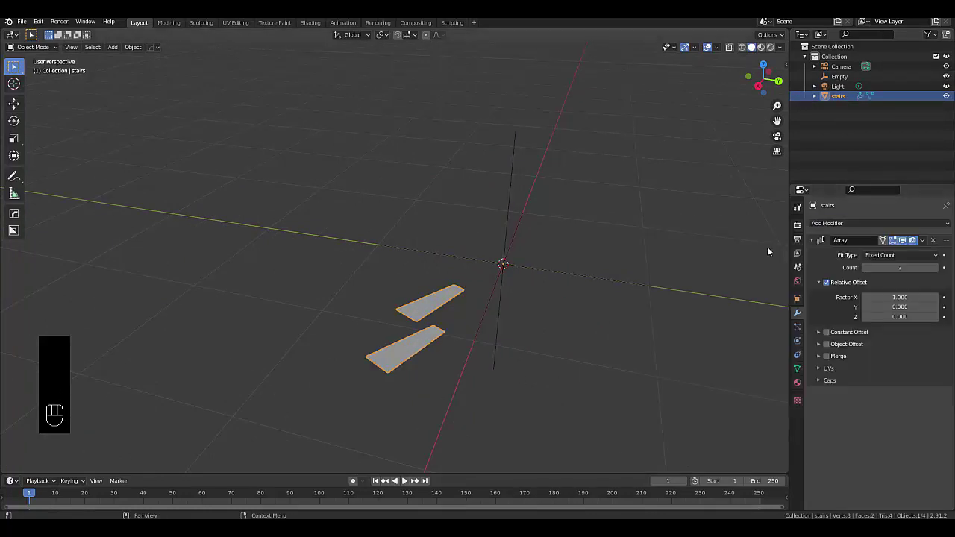
click(826, 282)
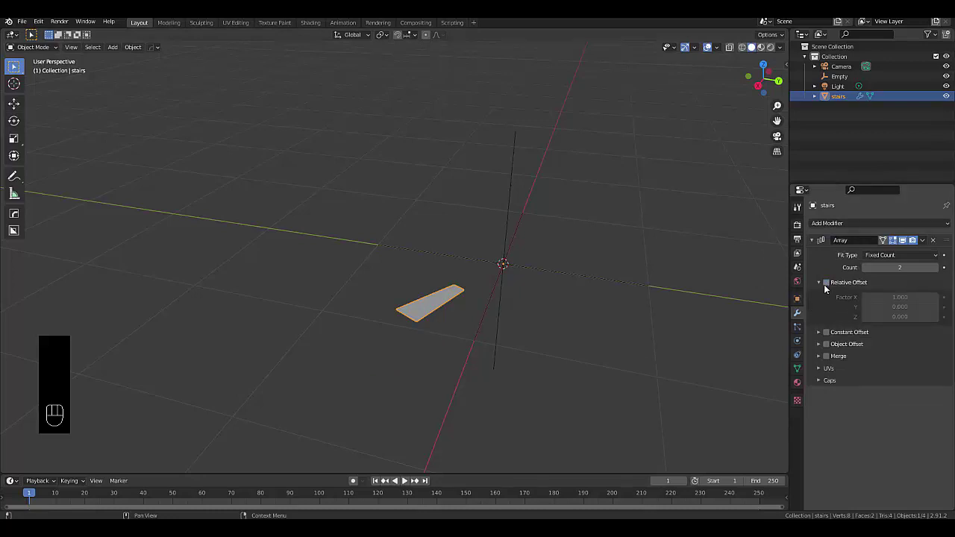
click(826, 332)
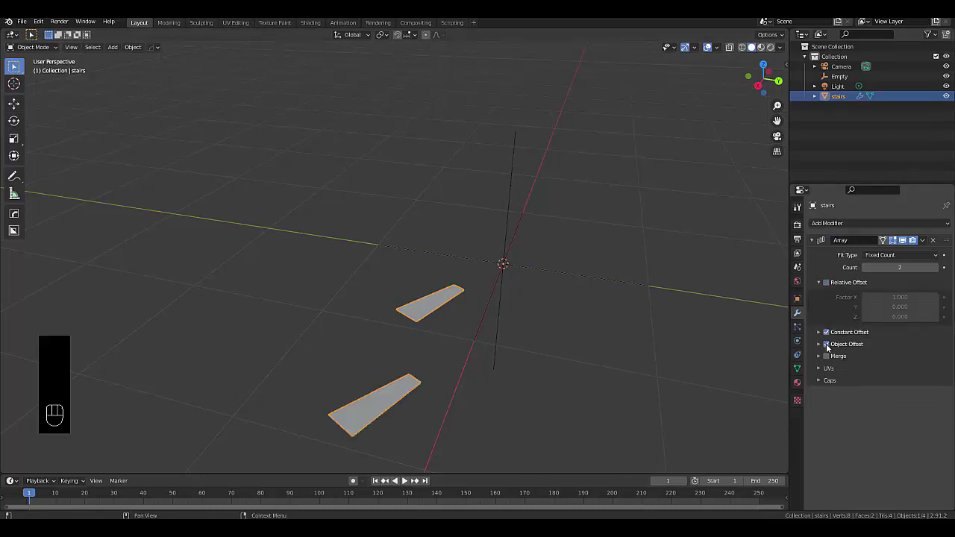
click(826, 344)
Set constant Distance X to 0 m, the Empty as offset object, and Count to 40
click(818, 332)
click(899, 347)
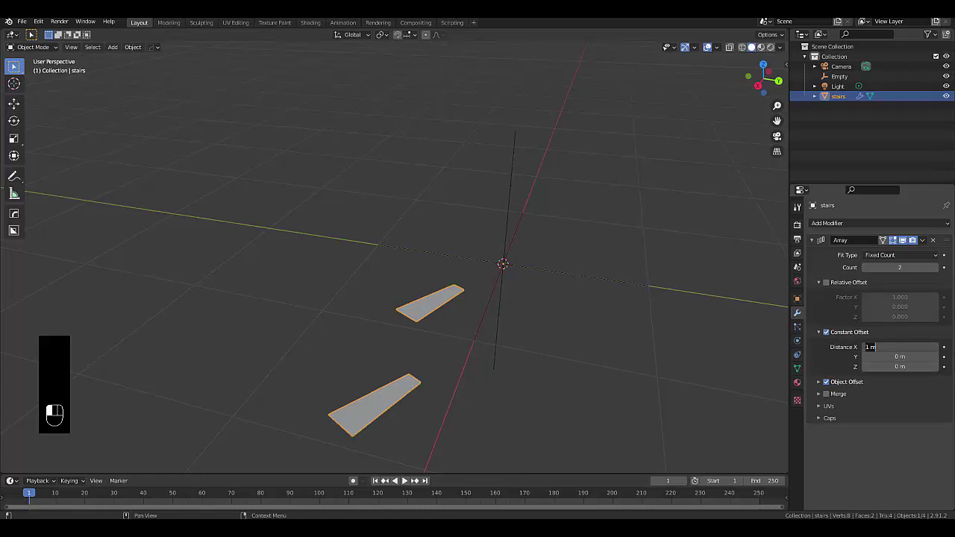
text(0)
key(Return)
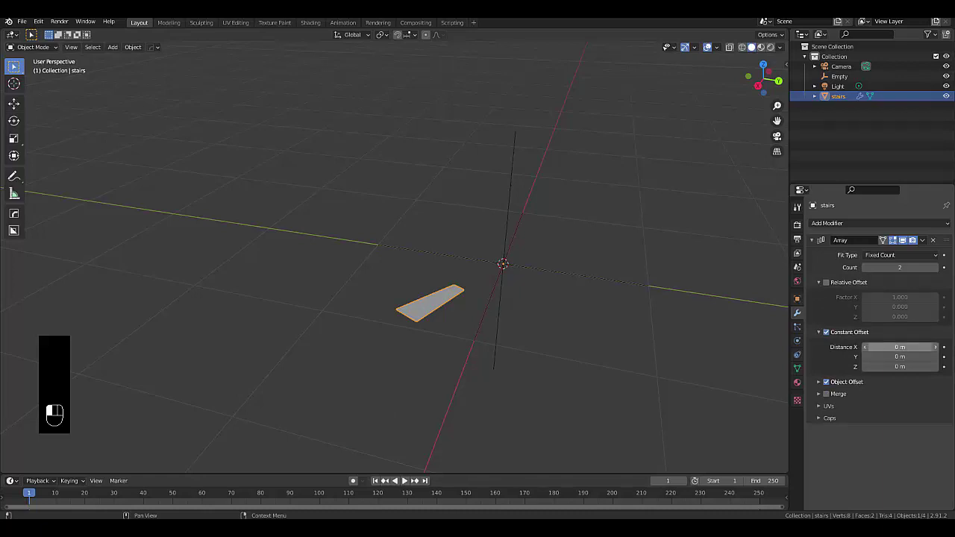
click(819, 382)
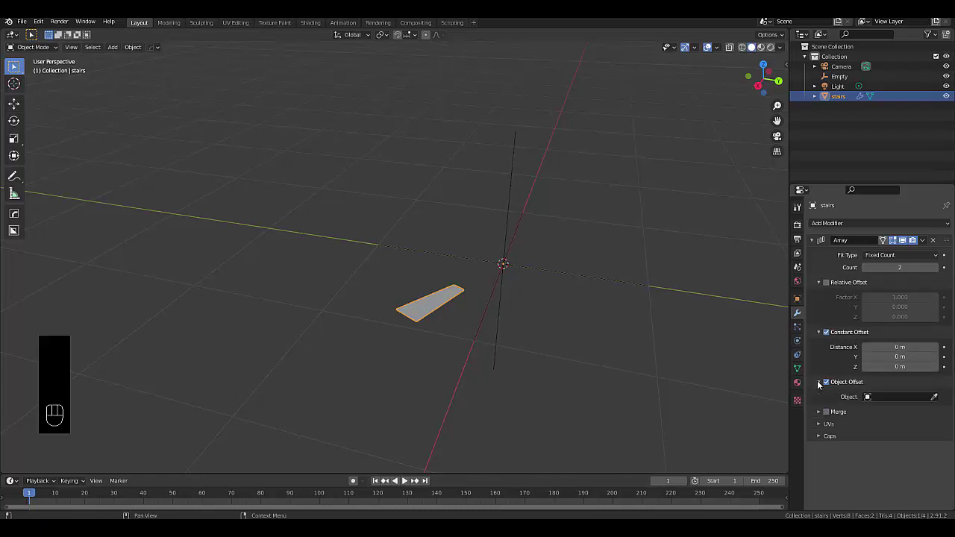
click(902, 396)
click(853, 422)
click(880, 267)
text(40)
key(Return)
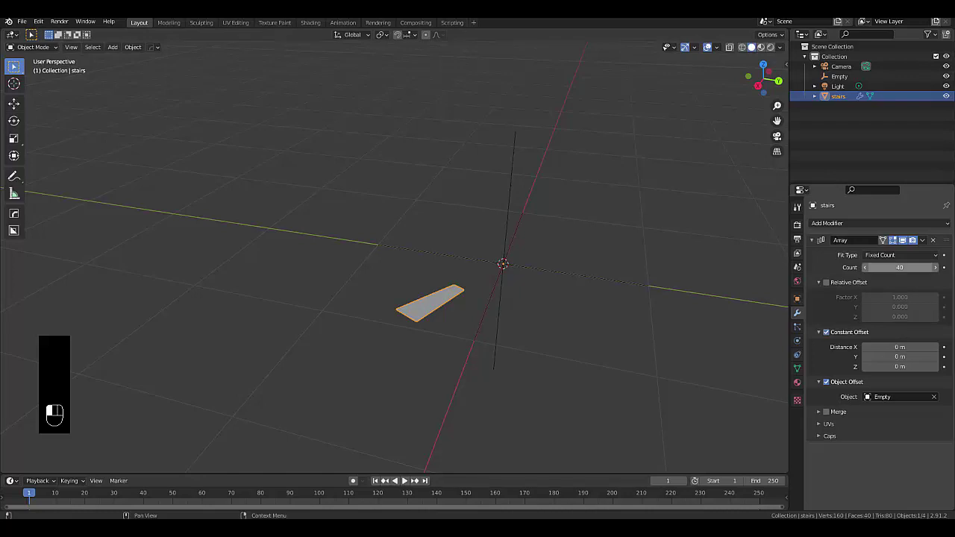
Rotate the Empty around Z and raise it along Z so the steps spiral upward
click(511, 187)
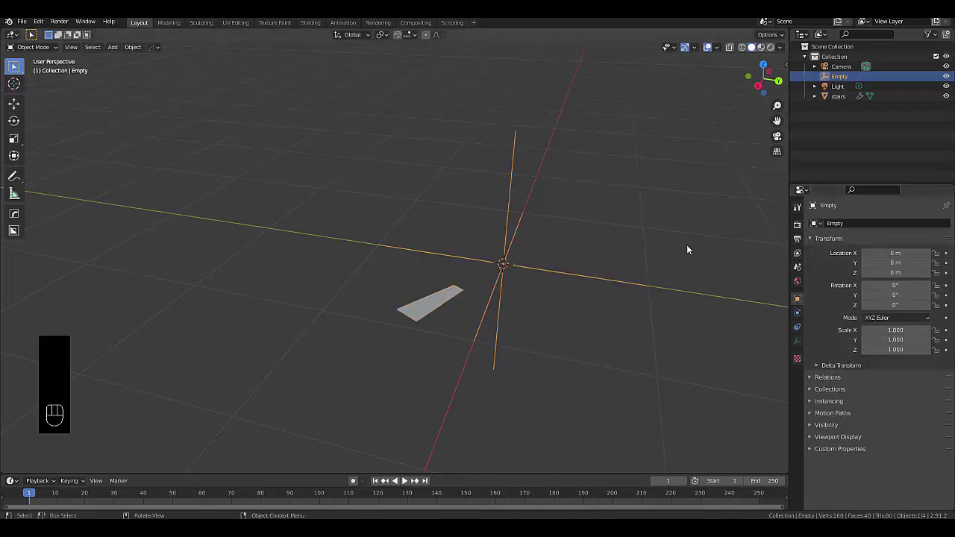
key(r)
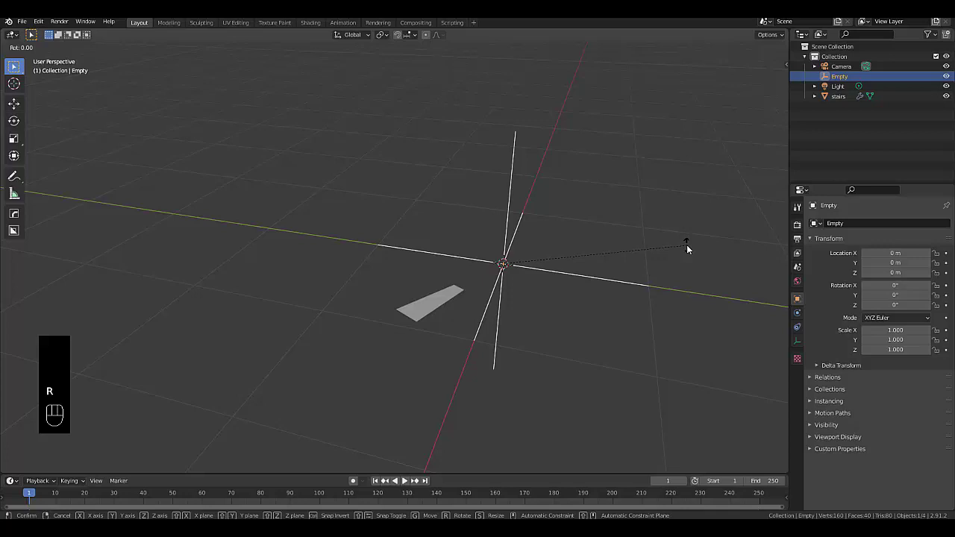
key(z)
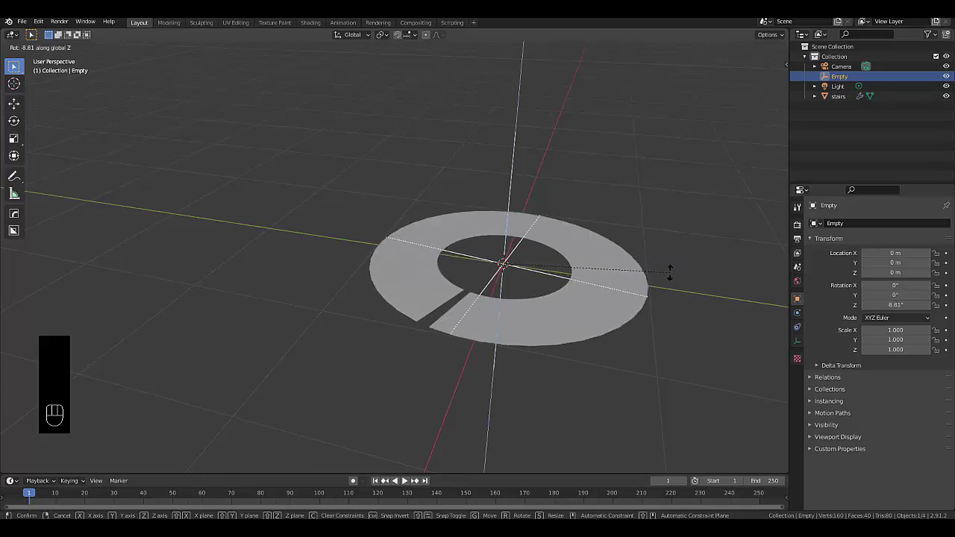
click(669, 273)
middle_drag(666, 275, 663, 279)
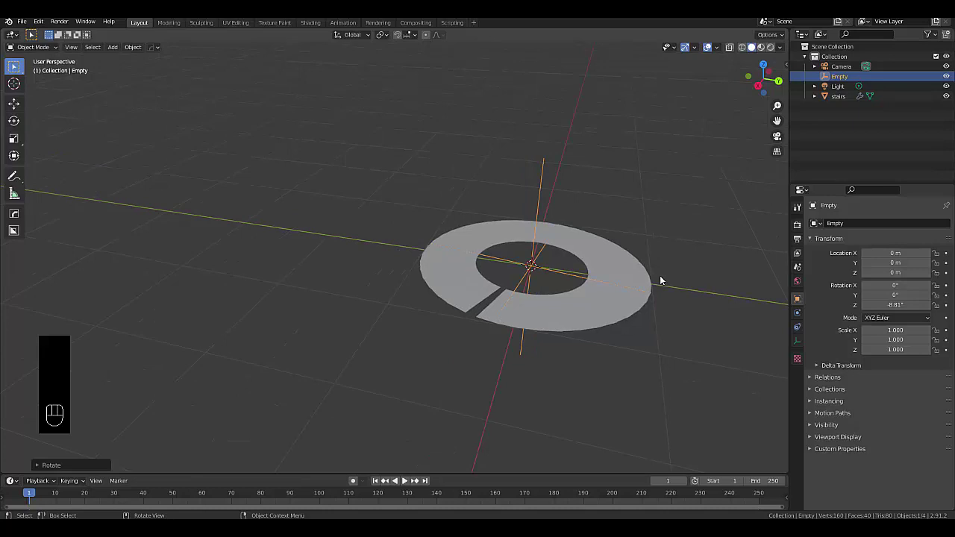
key(g)
key(z)
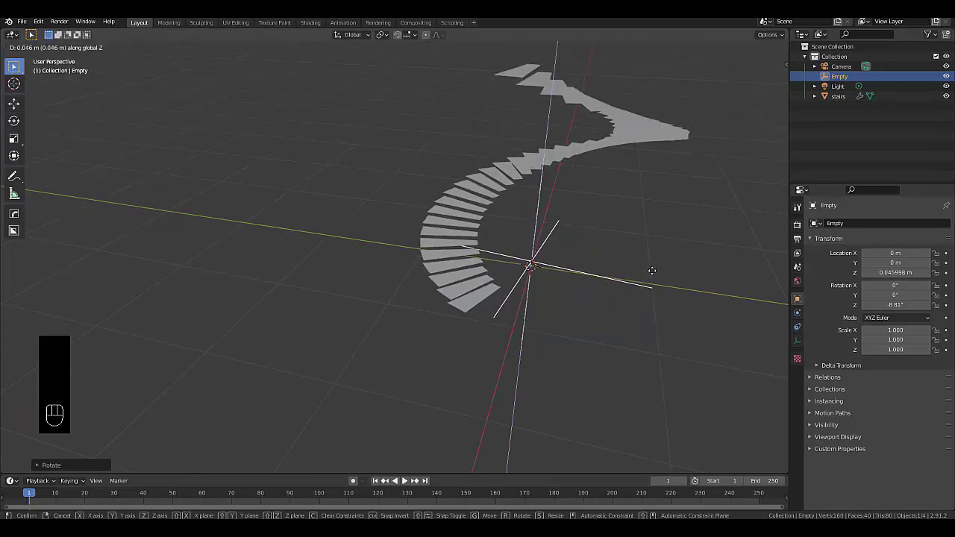
click(652, 270)
Twist the Empty further around Z to adjust the spiral
key(r)
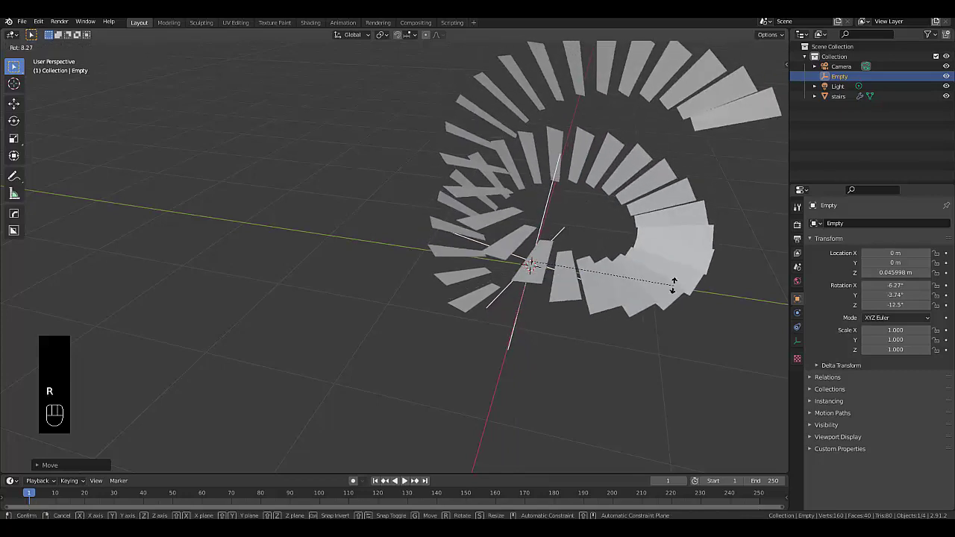
key(z)
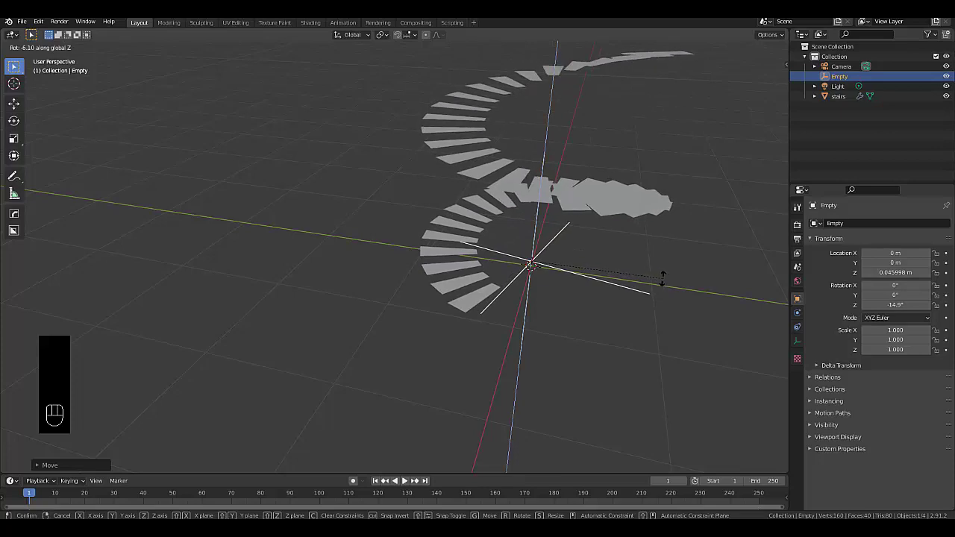
click(663, 278)
scroll(607, 306, down, 4)
scroll(538, 333, up, 3)
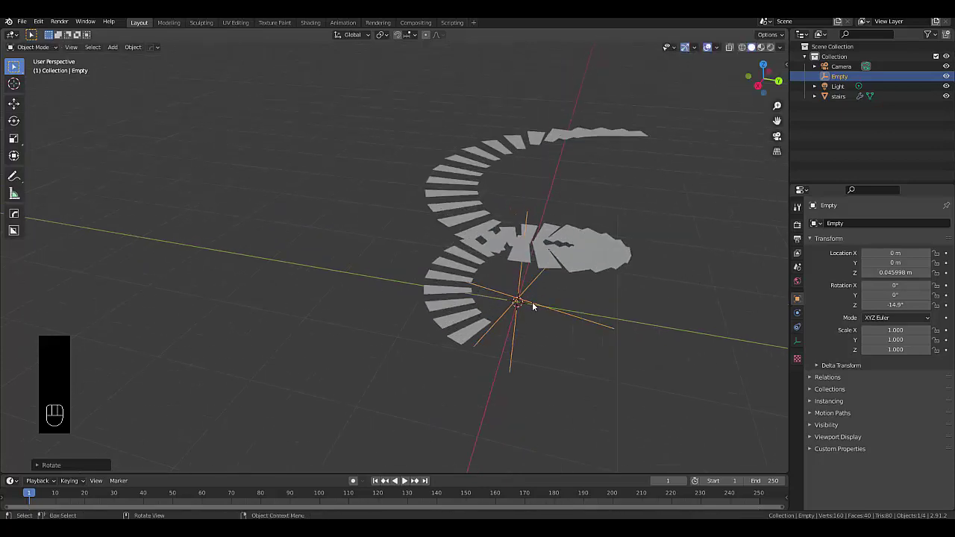
middle_drag(532, 301, 548, 303)
scroll(548, 303, up, 4)
middle_drag(497, 351, 543, 299)
Set the stairs' Array count to 60
click(547, 274)
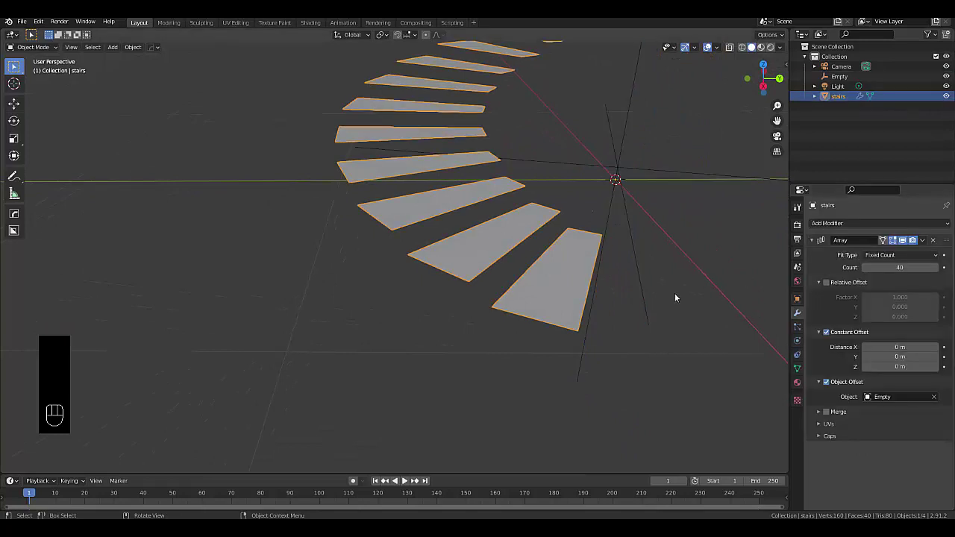
drag(900, 267, 876, 268)
middle_drag(421, 364, 460, 343)
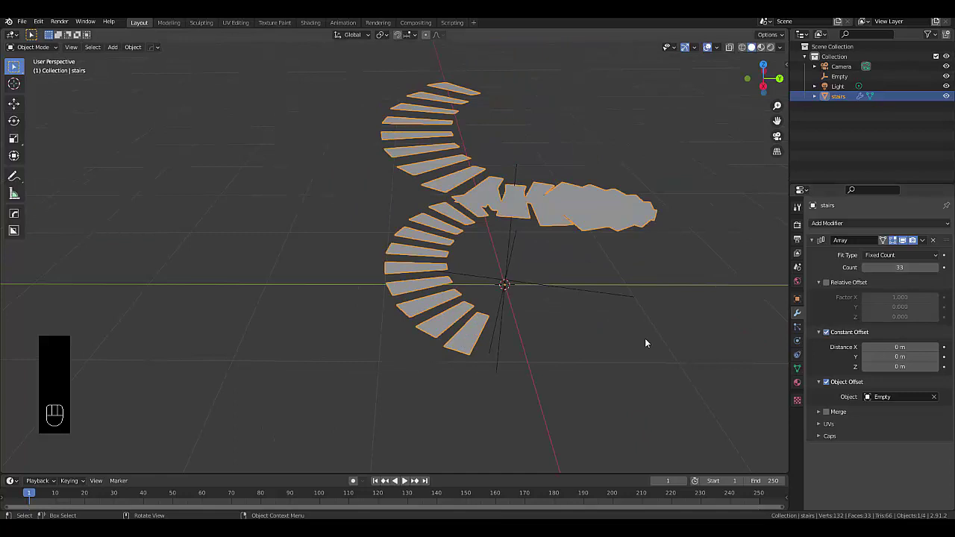
click(886, 267)
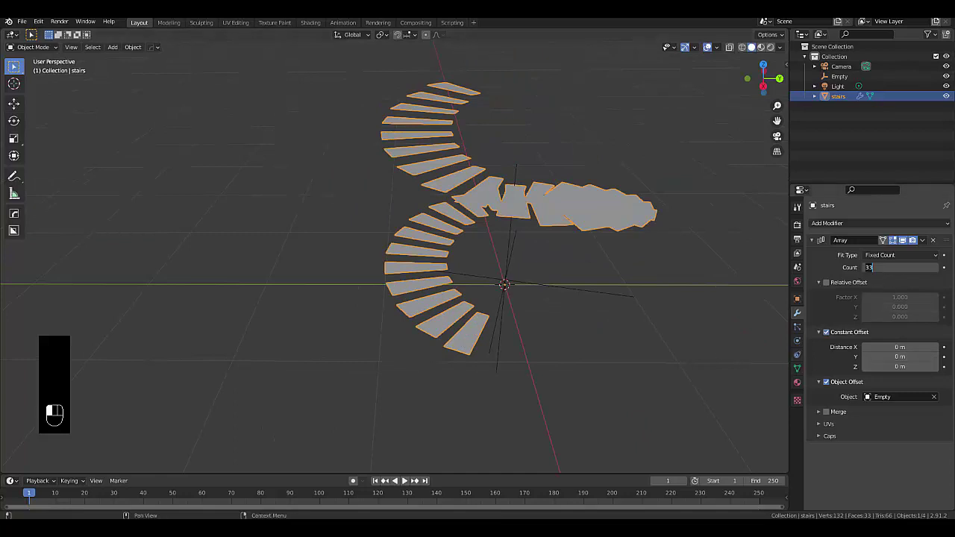
text(60)
key(Return)
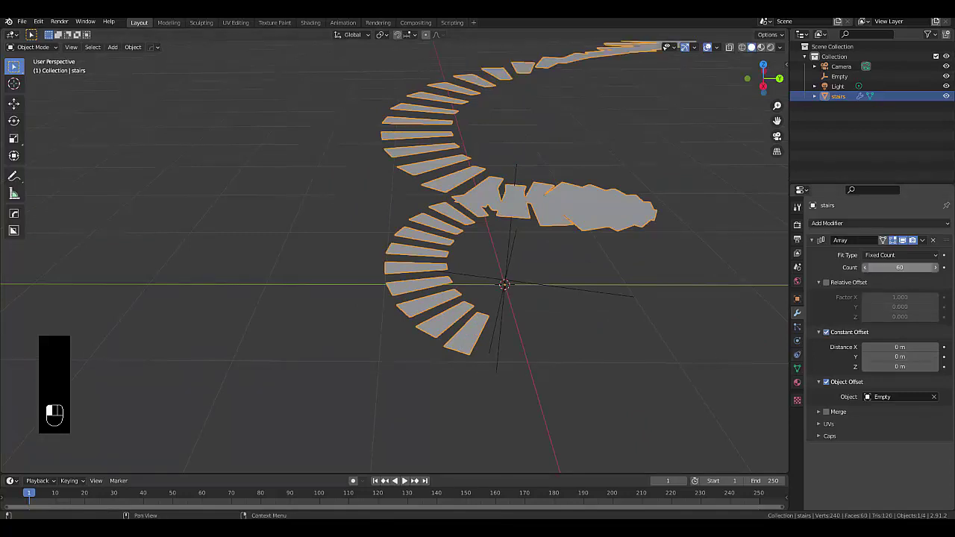
middle_drag(723, 286, 551, 296)
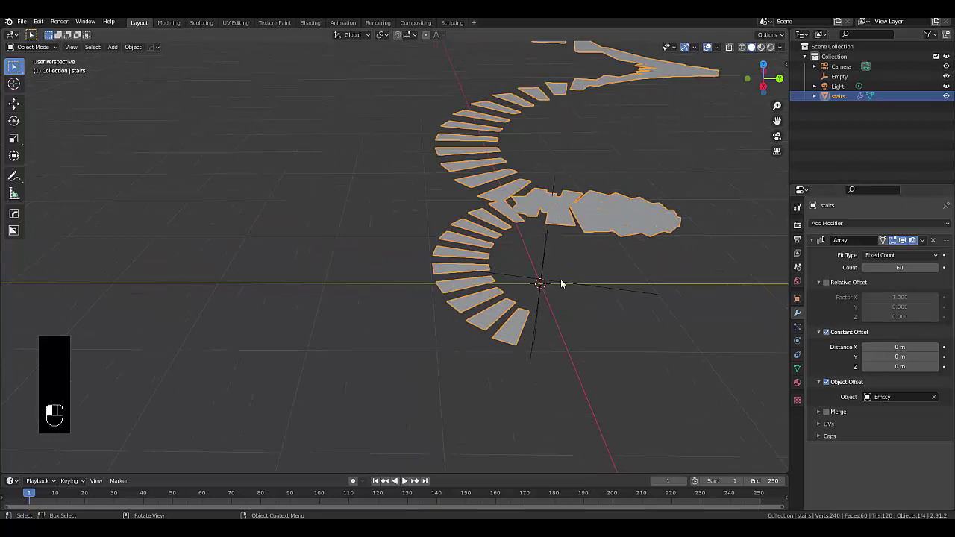
Fine-tune the Empty to -14° rotation on Z, raised about 0.055 m
click(561, 281)
key(r)
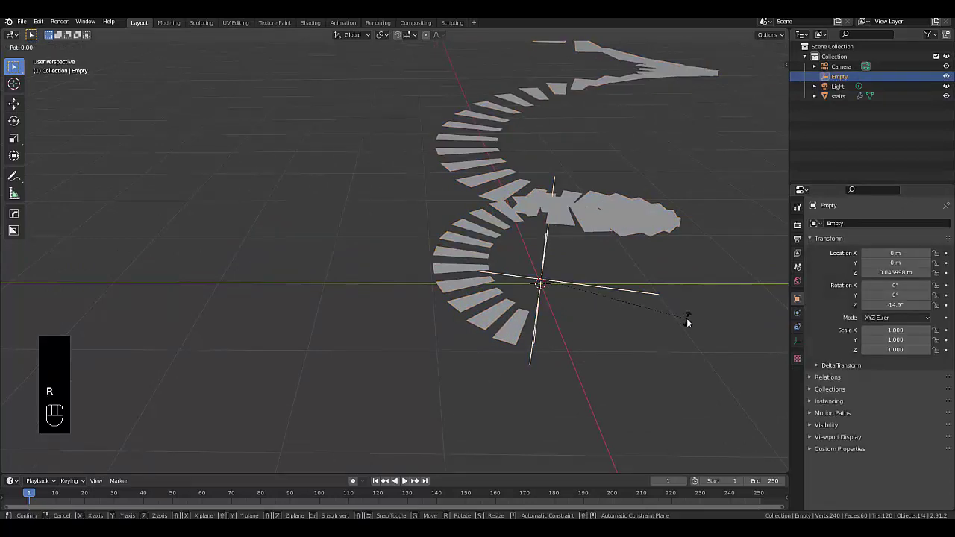
key(z)
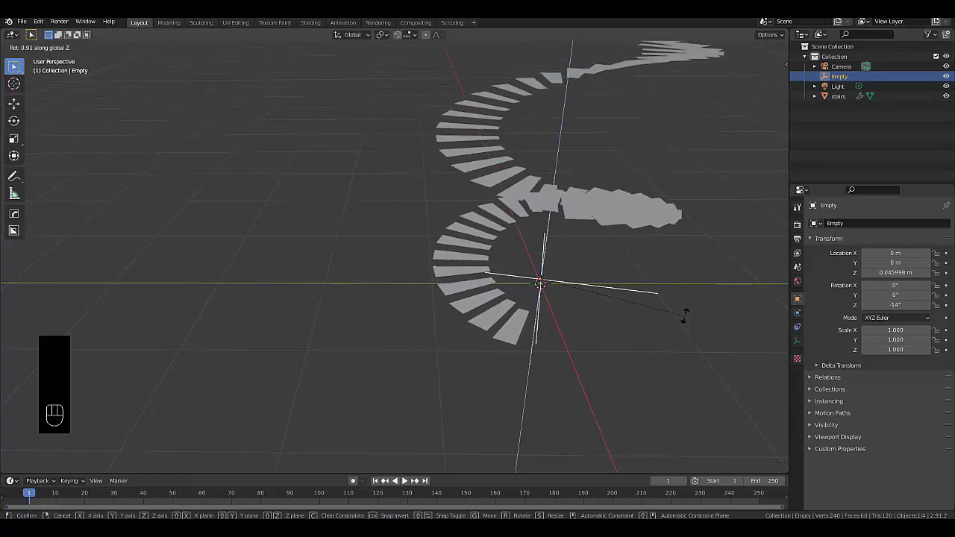
click(685, 320)
key(g)
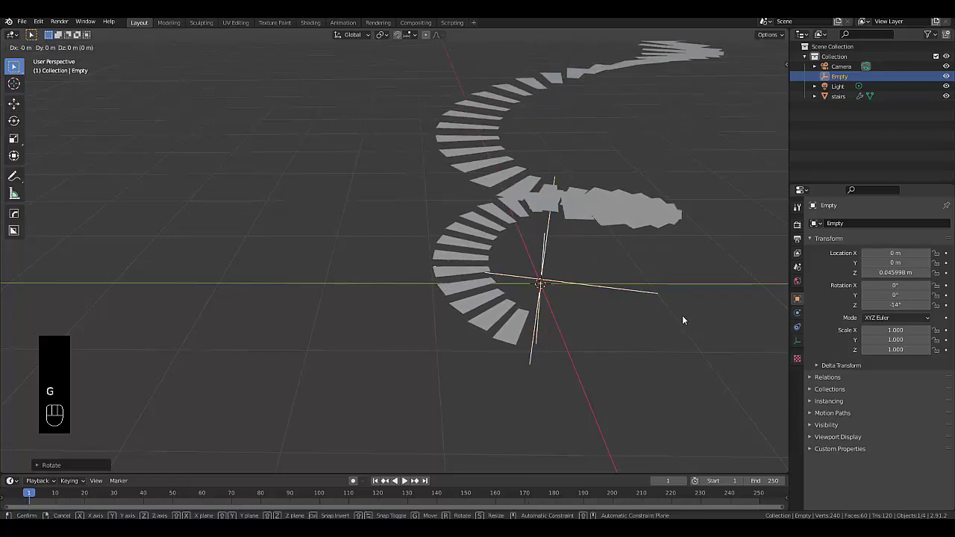
key(z)
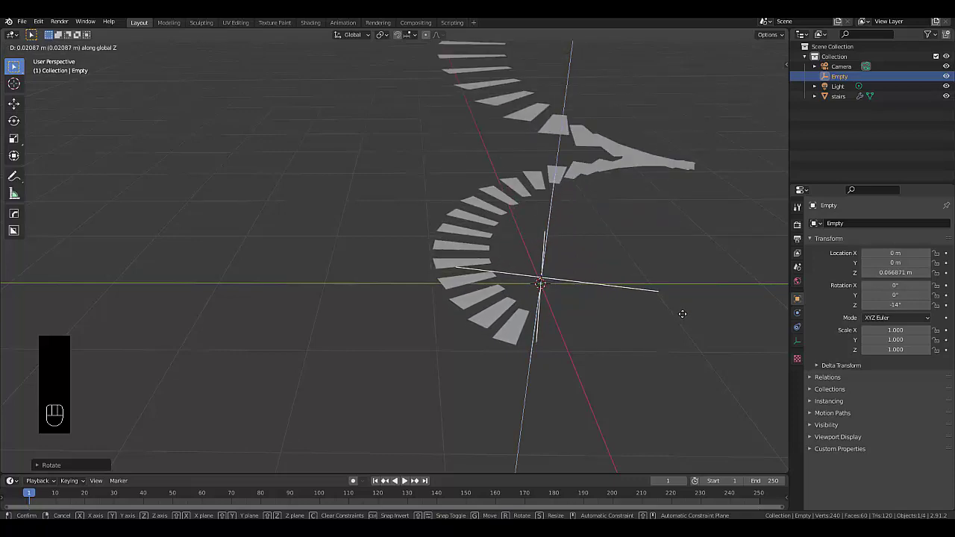
click(678, 316)
middle_drag(678, 316, 509, 319)
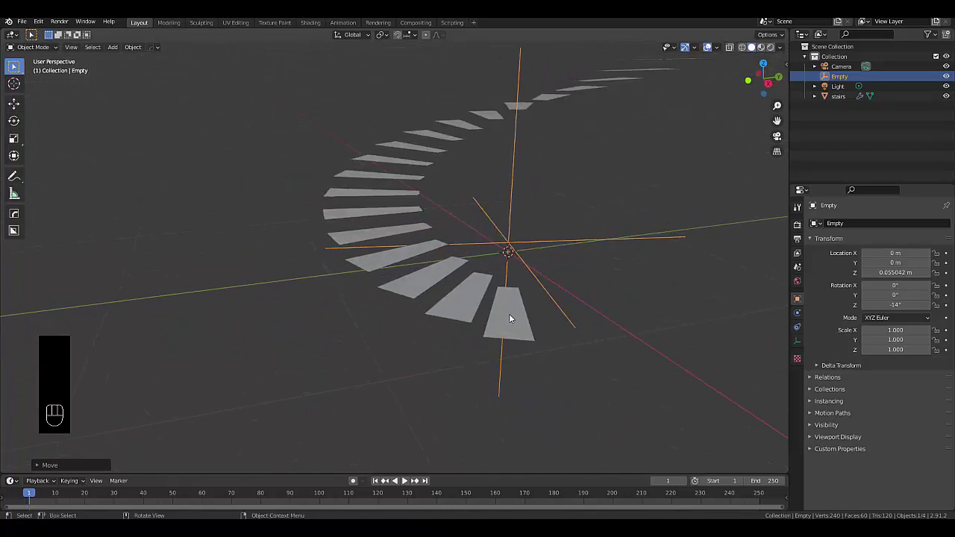
Extrude the step face about 0.058 m so every arrayed step becomes a solid block
click(510, 319)
key(Tab)
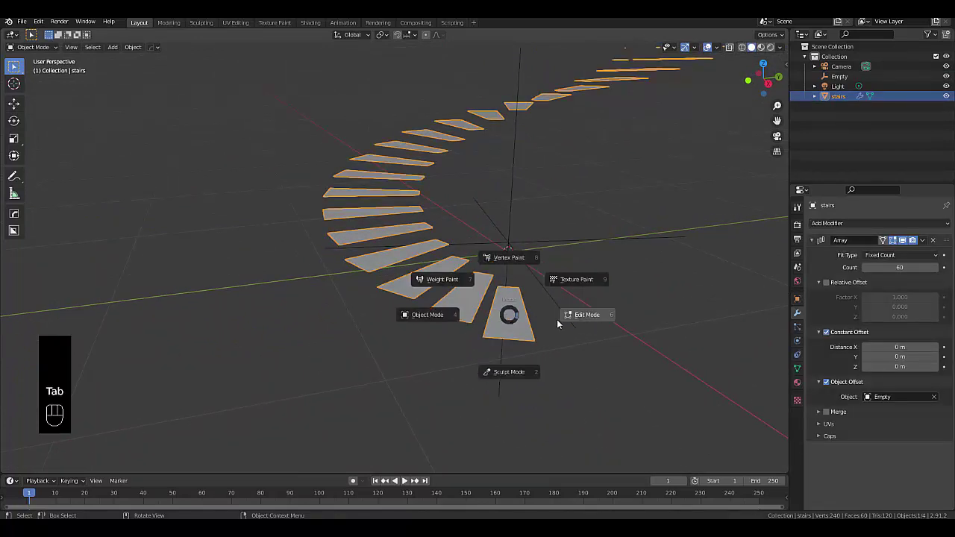
scroll(505, 326, up, 2)
key(3)
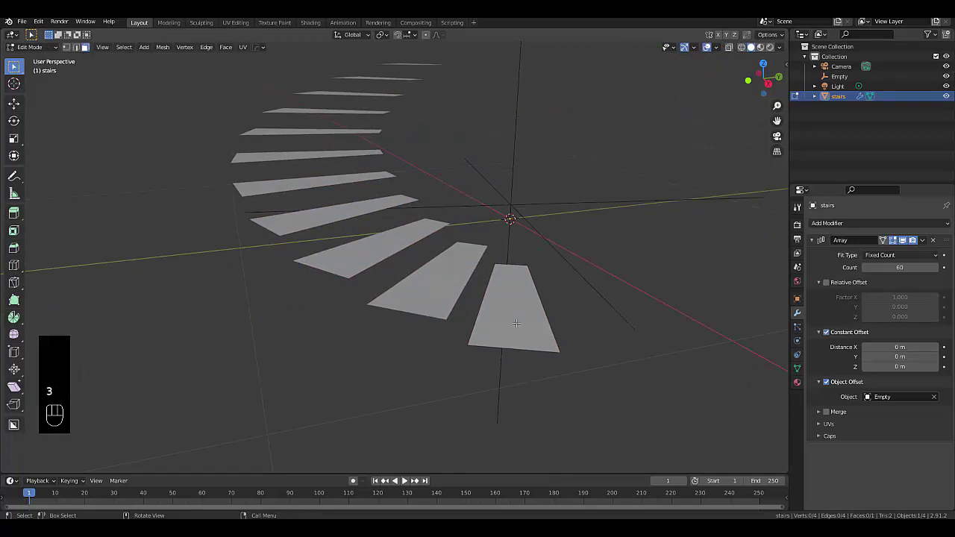
click(516, 323)
key(e)
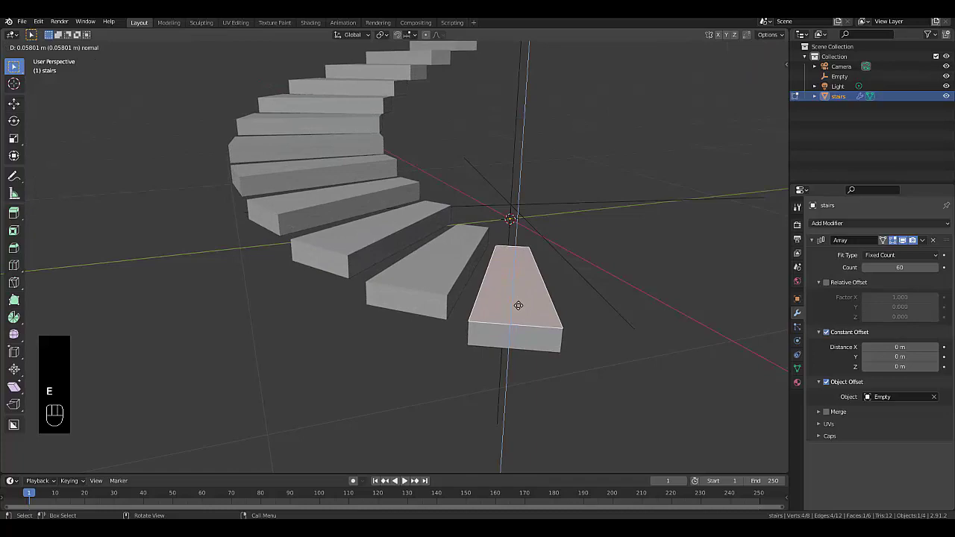
click(518, 305)
middle_drag(499, 357, 447, 365)
Loop-cut the first step near its outer end and select the narrow end face
scroll(447, 365, up, 8)
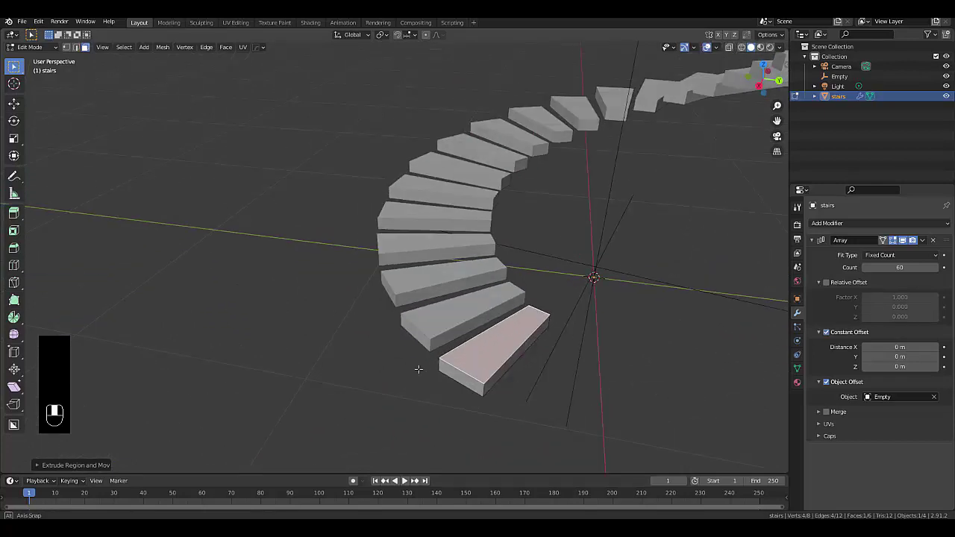
scroll(519, 354, up, 2)
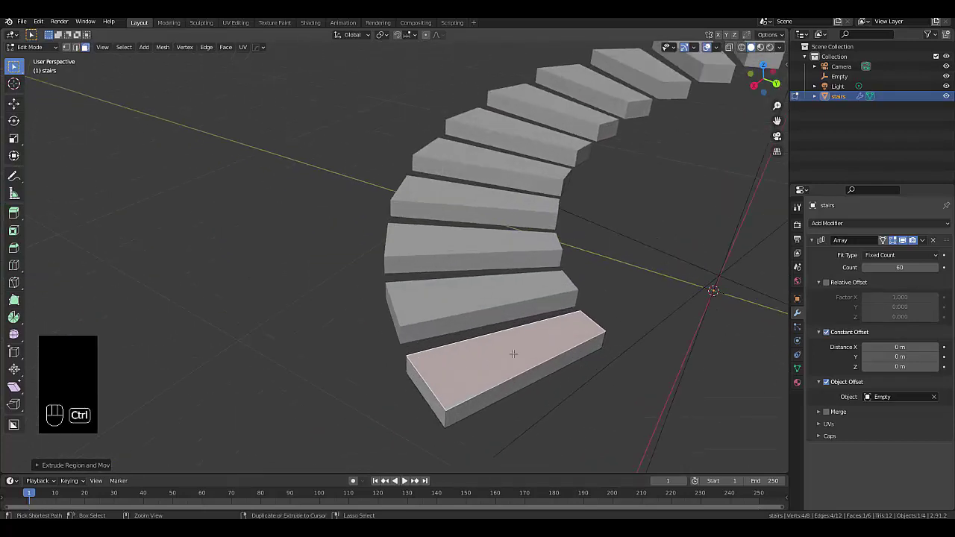
key(ctrl+r)
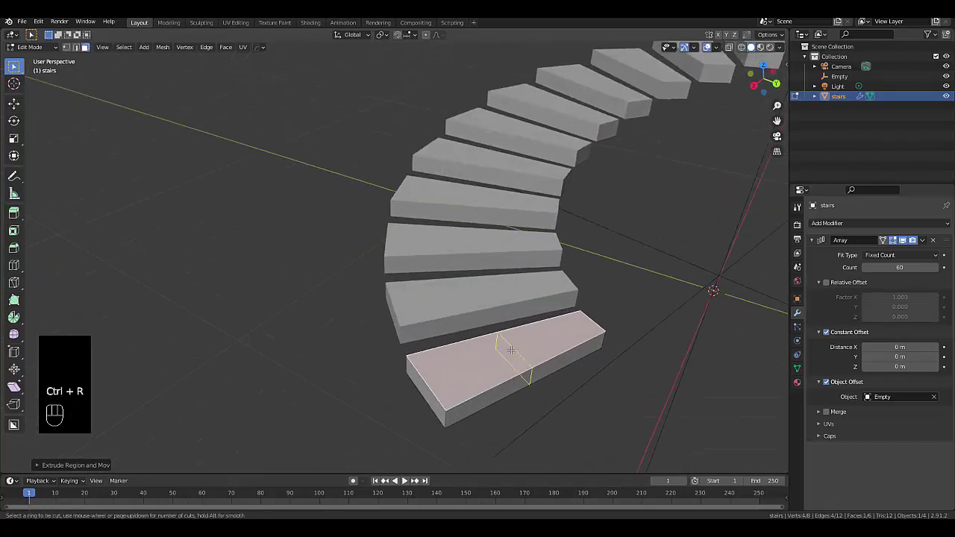
click(499, 347)
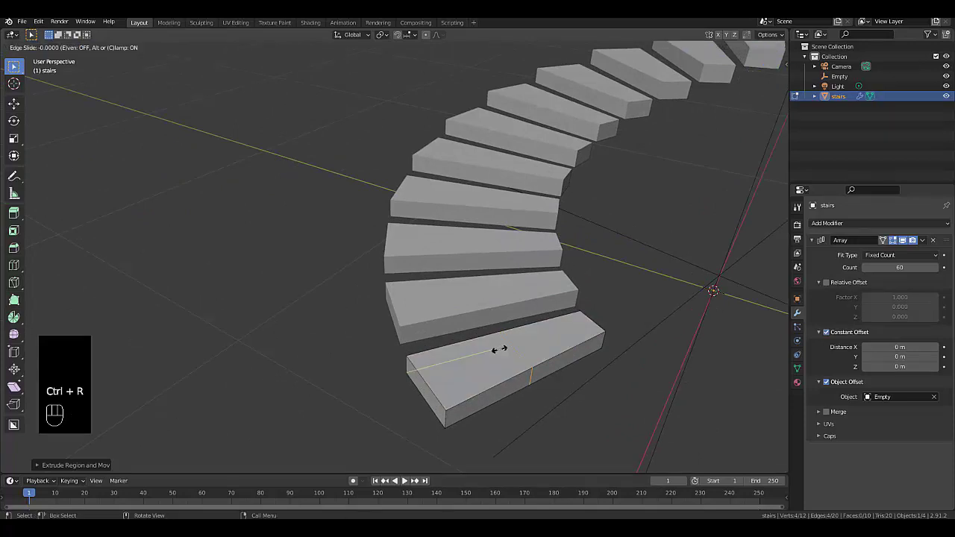
click(435, 377)
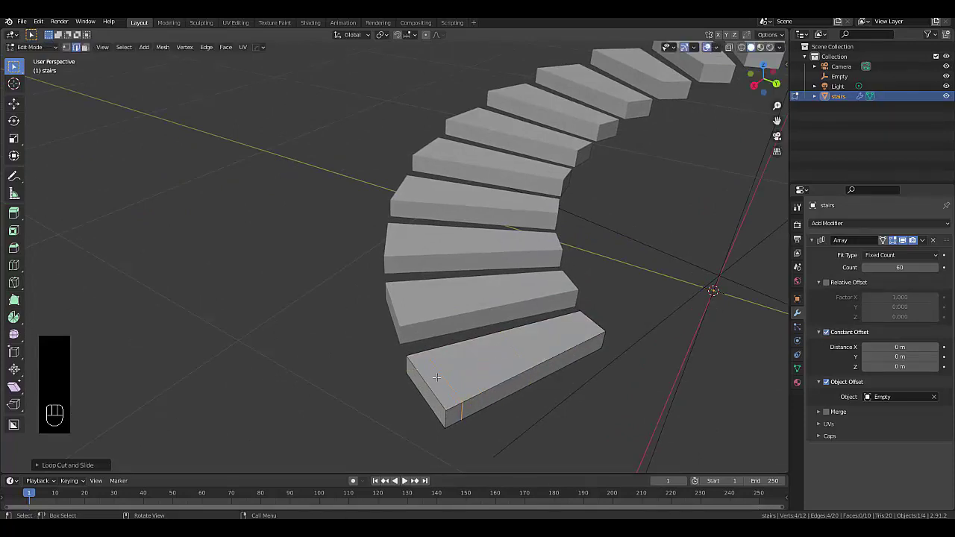
key(3)
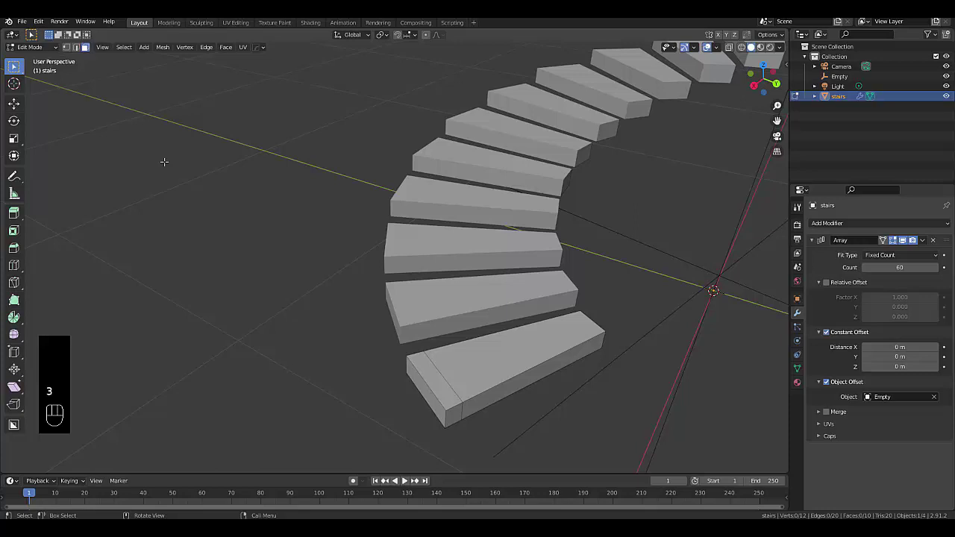
click(440, 387)
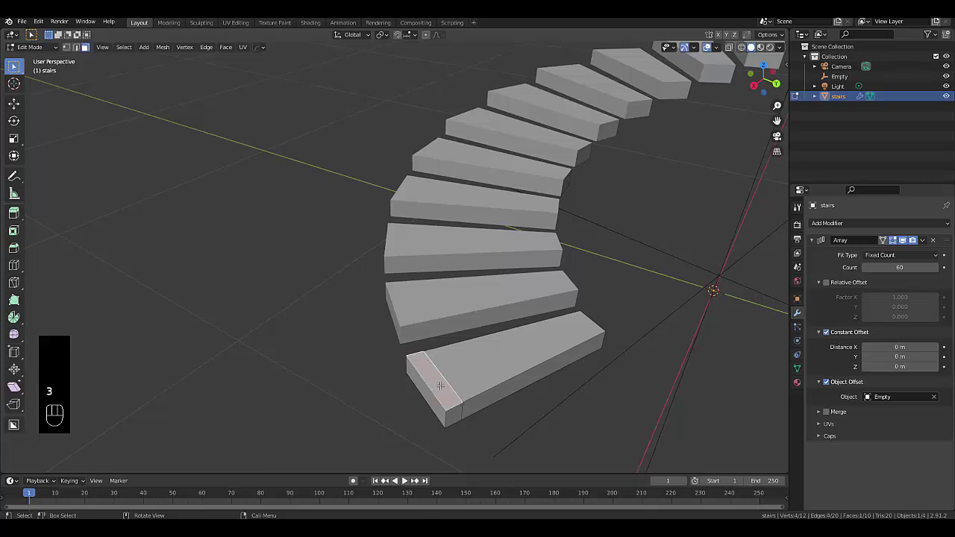
middle_drag(440, 390, 506, 391)
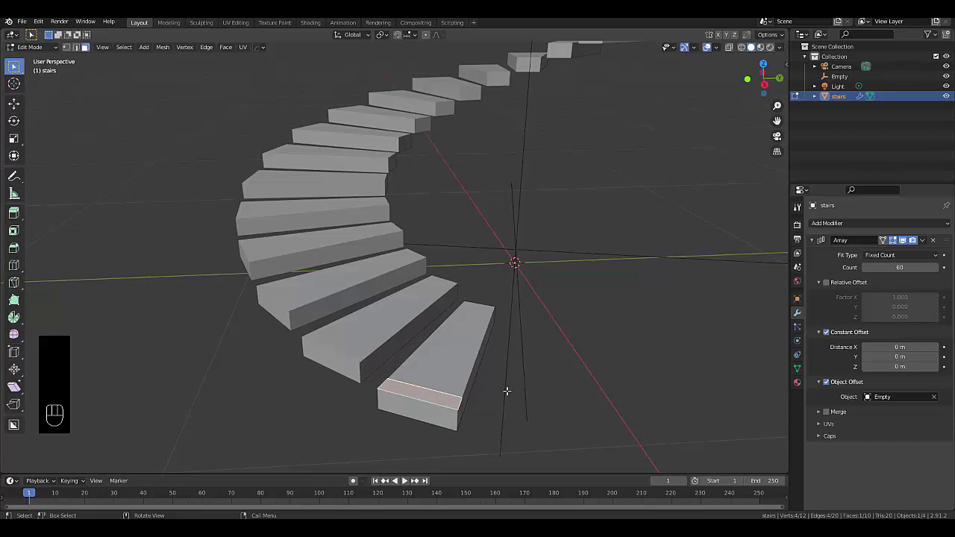
Duplicate the small end face and move the copy along Z to just above the lowest steps
key(shift+d)
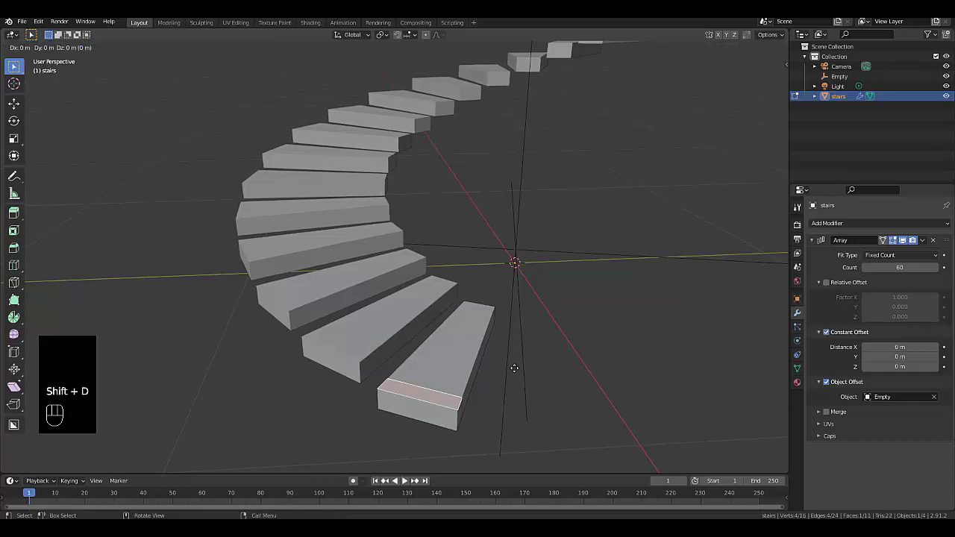
right_click(513, 349)
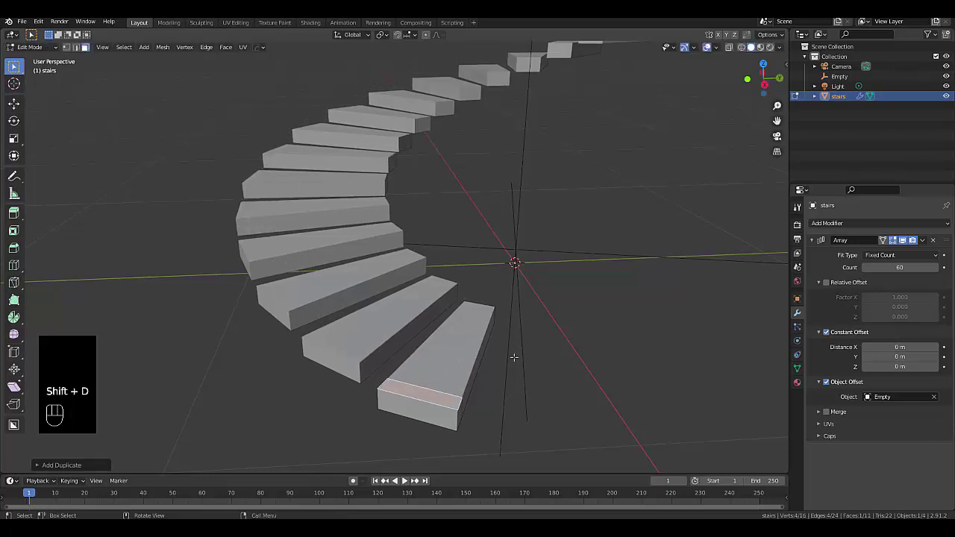
key(g)
middle_drag(523, 376, 532, 332)
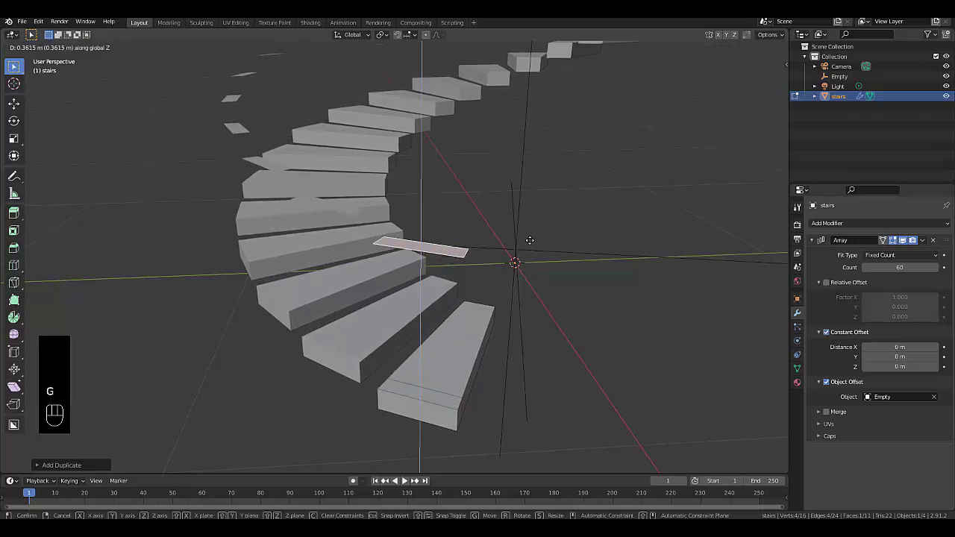
click(518, 261)
middle_drag(516, 262, 553, 231)
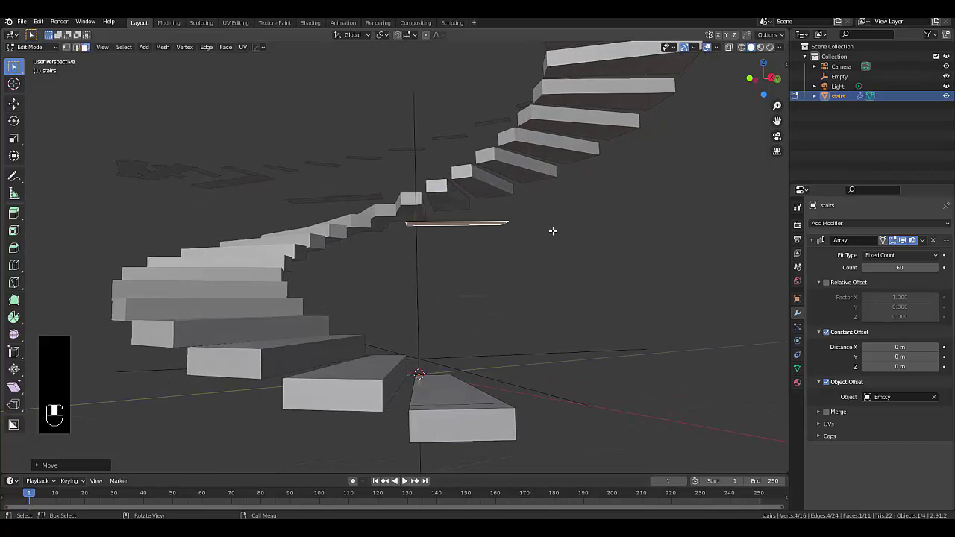
key(g)
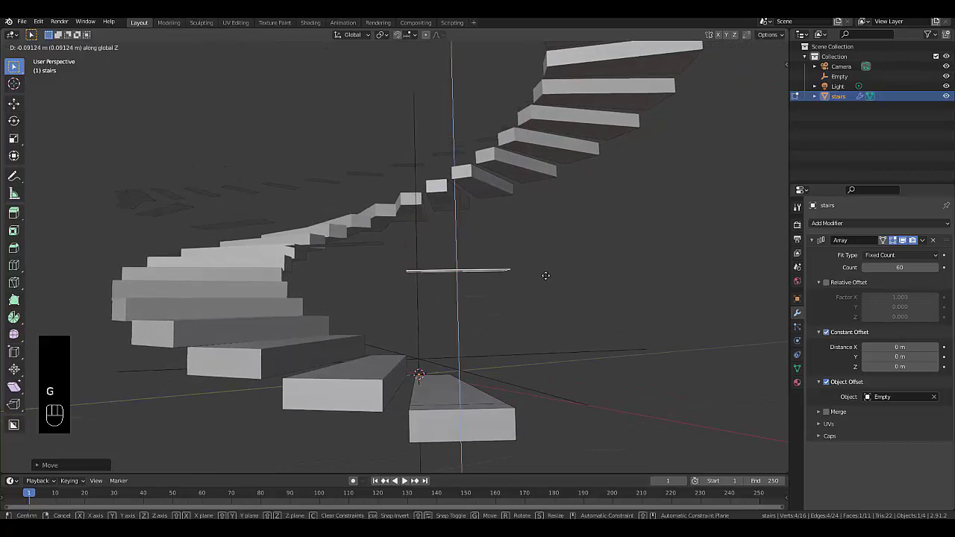
click(521, 269)
middle_drag(520, 269, 401, 305)
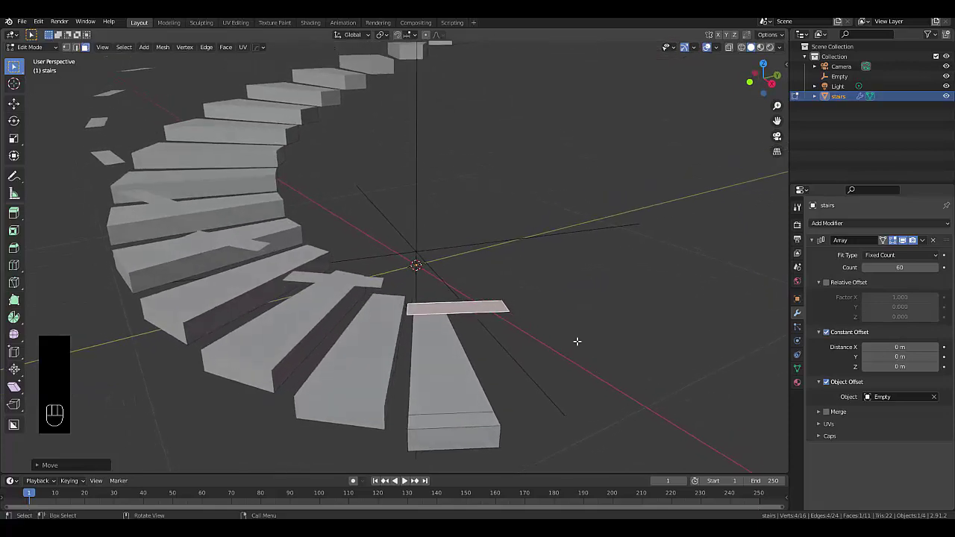
middle_drag(459, 331, 369, 304)
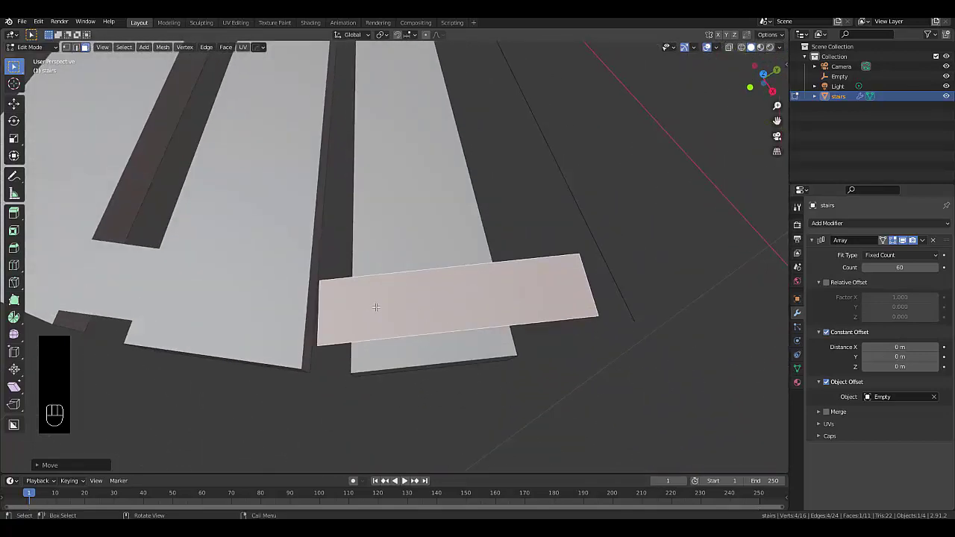
In edge select, move one edge of the strip to tilt it
key(Tab)
key(2)
click(313, 320)
middle_drag(316, 320, 358, 289)
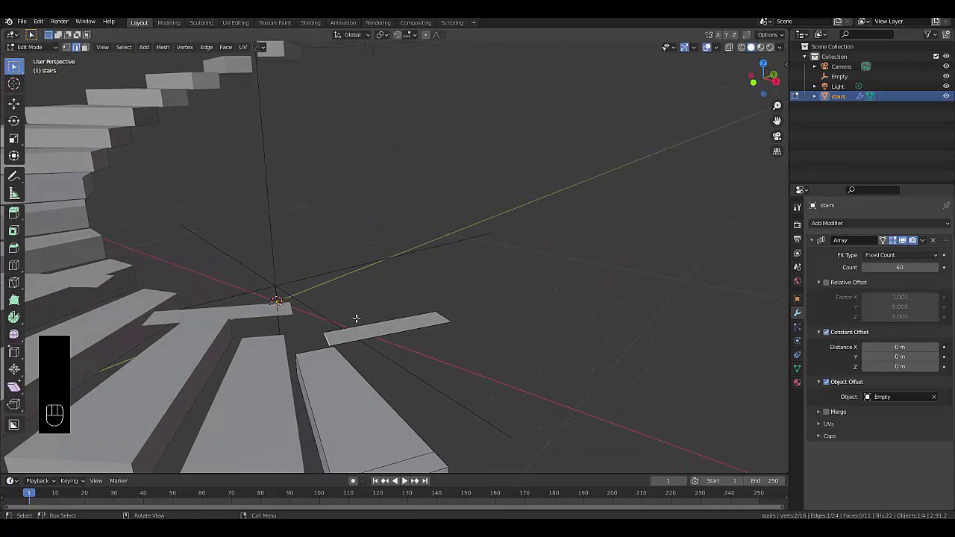
key(g)
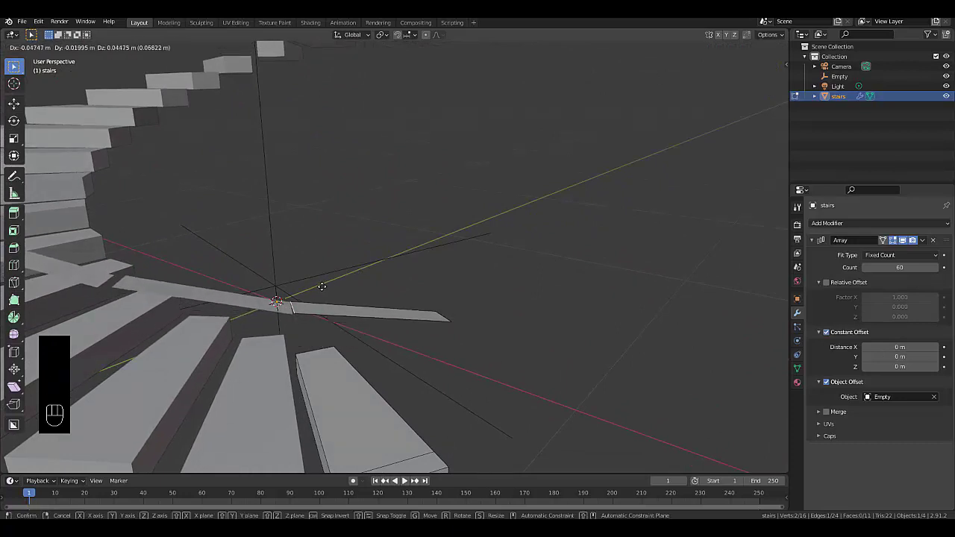
click(321, 287)
middle_drag(322, 286, 297, 429)
Move the strip end about 0.02 m so it meets the next array copy
scroll(297, 409, down, 2)
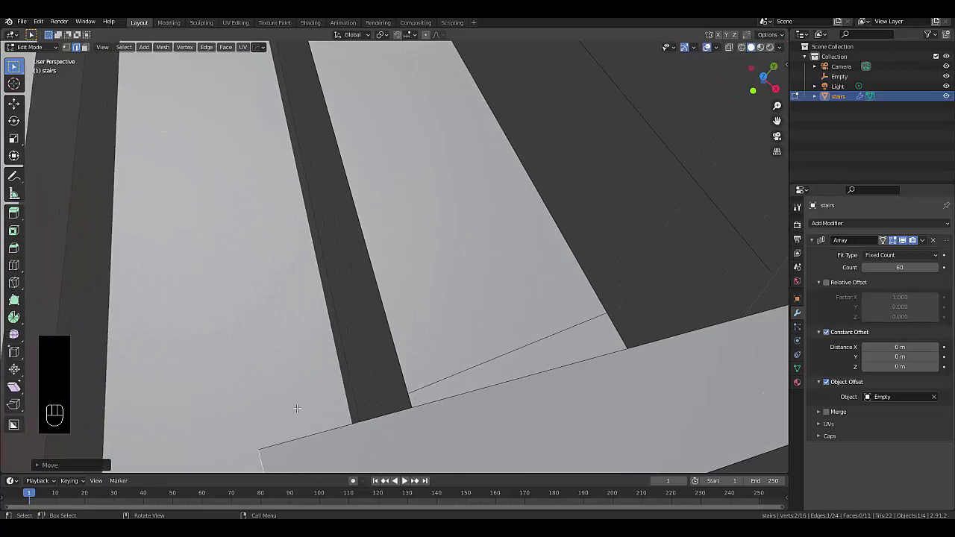
scroll(295, 390, down, 4)
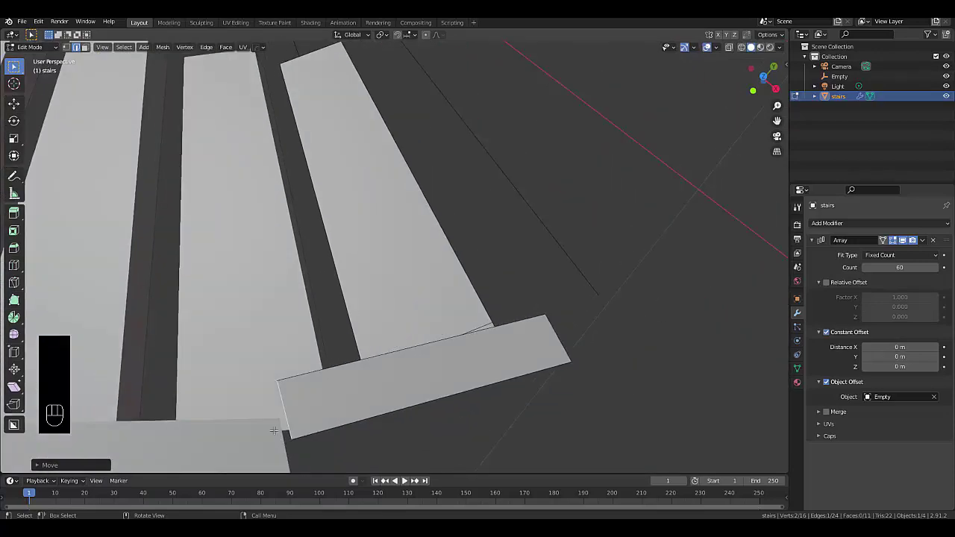
scroll(246, 360, up, 5)
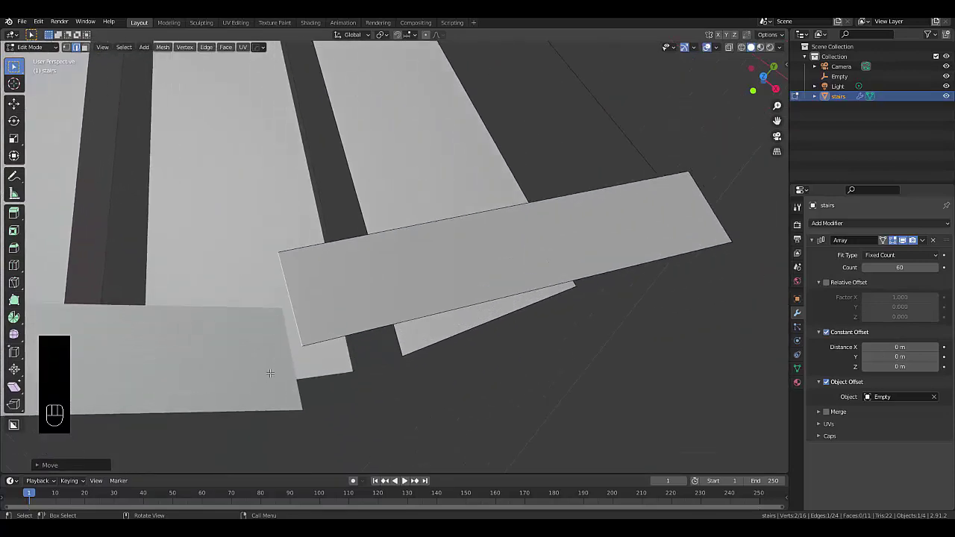
key(g)
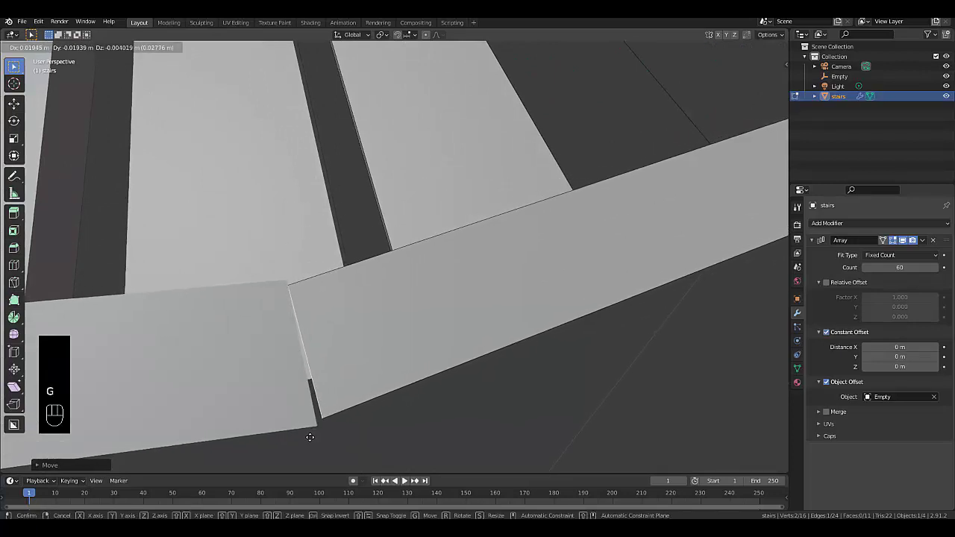
click(311, 436)
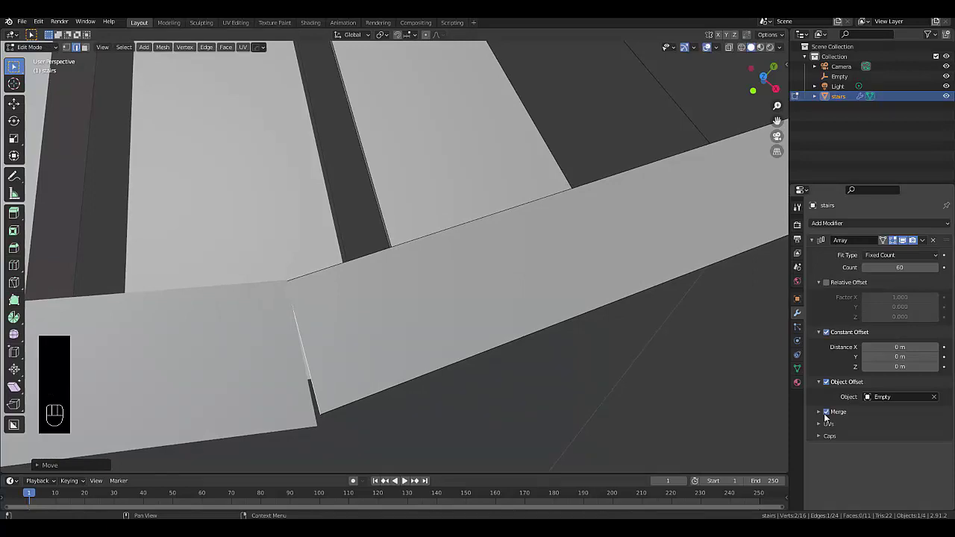
Raise the selected rail vertex to a new height along the staircase
middle_drag(315, 402, 302, 335)
key(g)
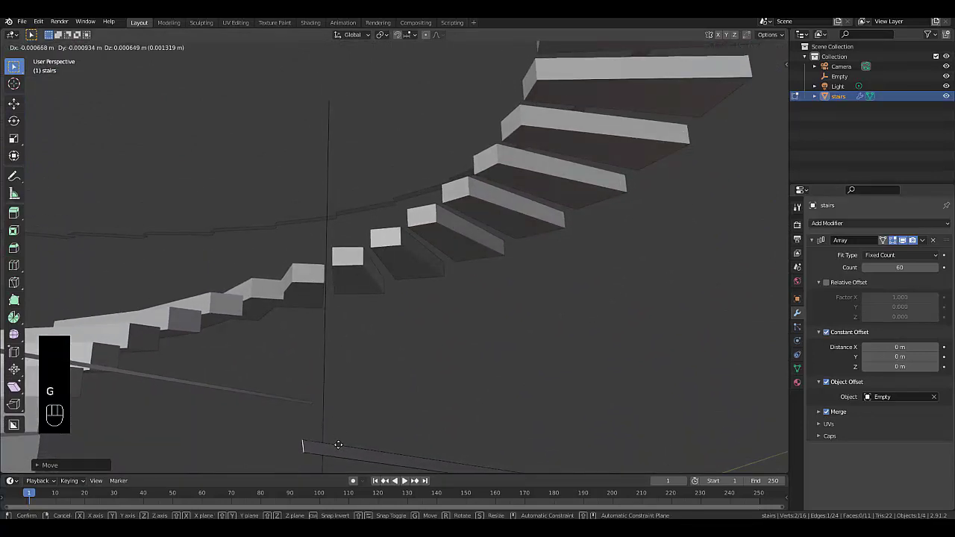
click(348, 426)
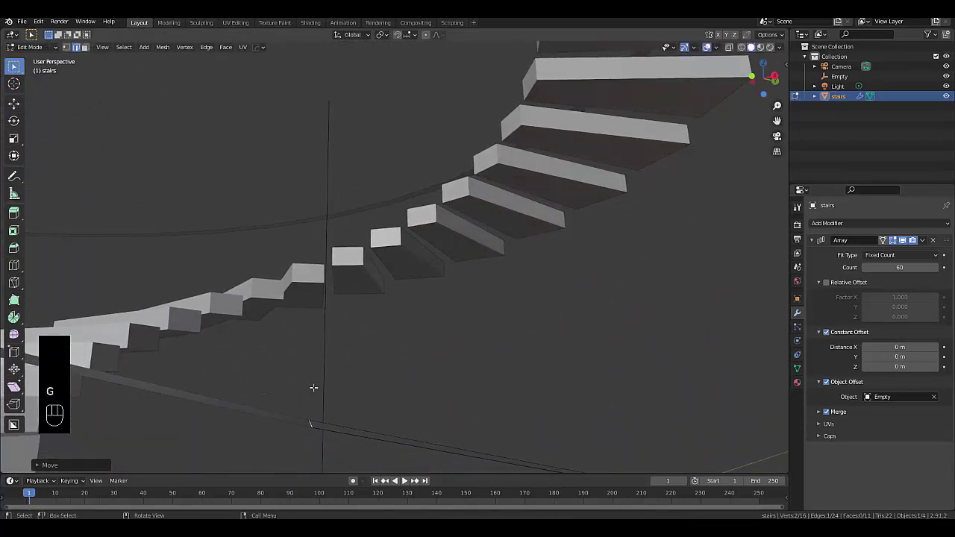
middle_drag(313, 386, 221, 423)
scroll(242, 356, down, 5)
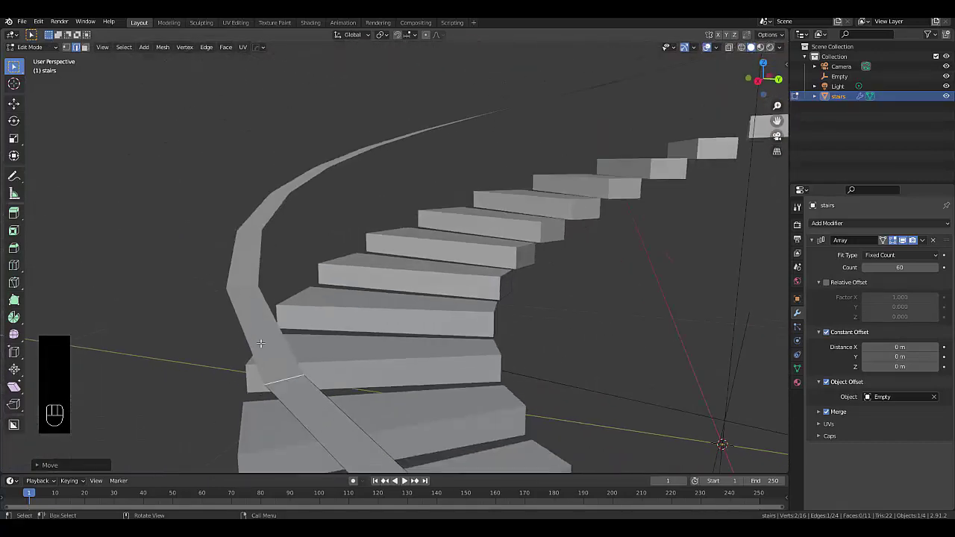
scroll(275, 397, up, 3)
Extrude the rail strip's face upward into a thick banister beam
key(3)
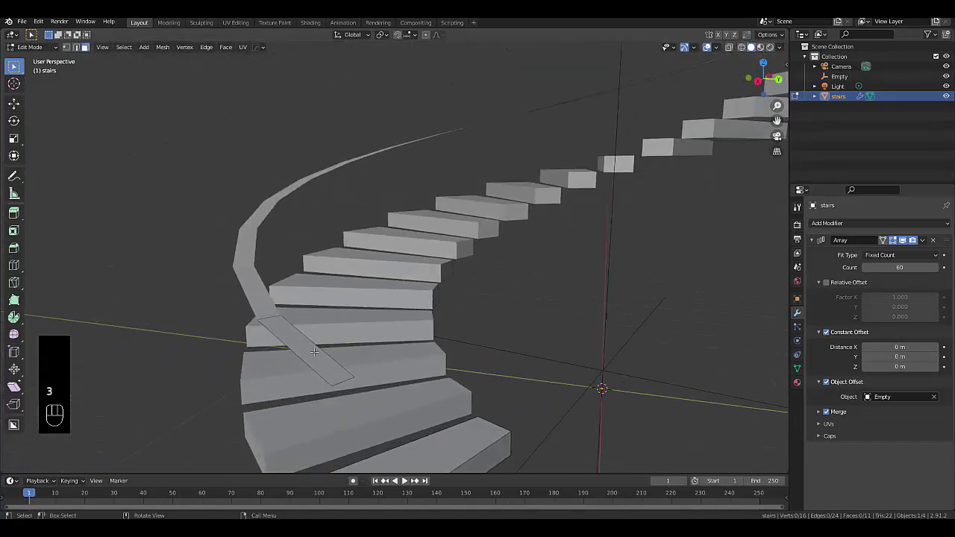
key(e)
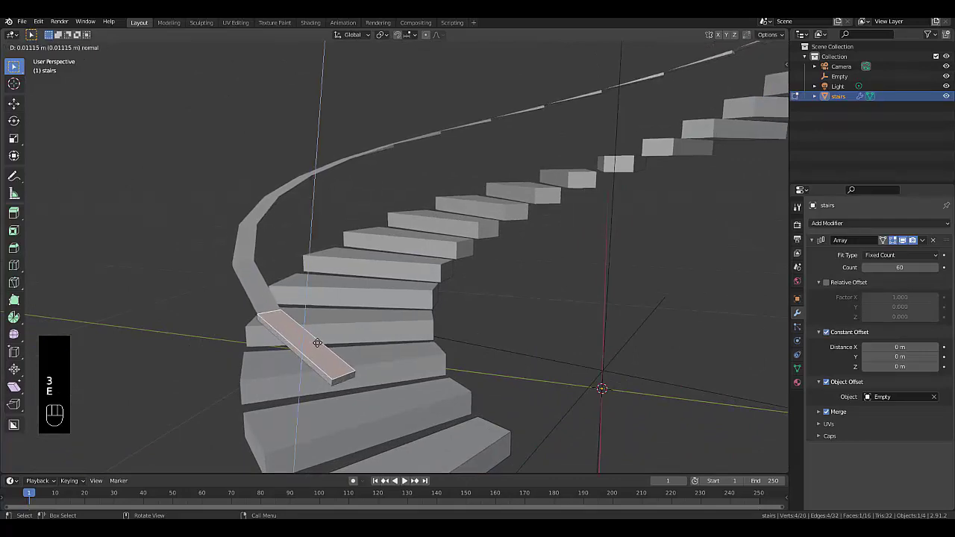
click(320, 341)
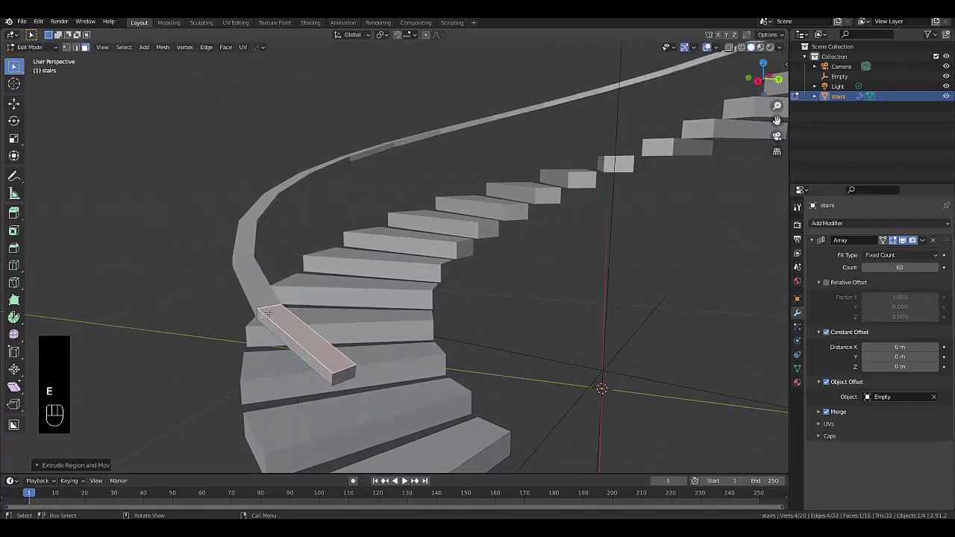
middle_drag(320, 340, 262, 322)
scroll(316, 323, up, 3)
Bevel one long edge of the banister beam
key(2)
click(315, 327)
scroll(262, 323, up, 3)
scroll(261, 322, up, 2)
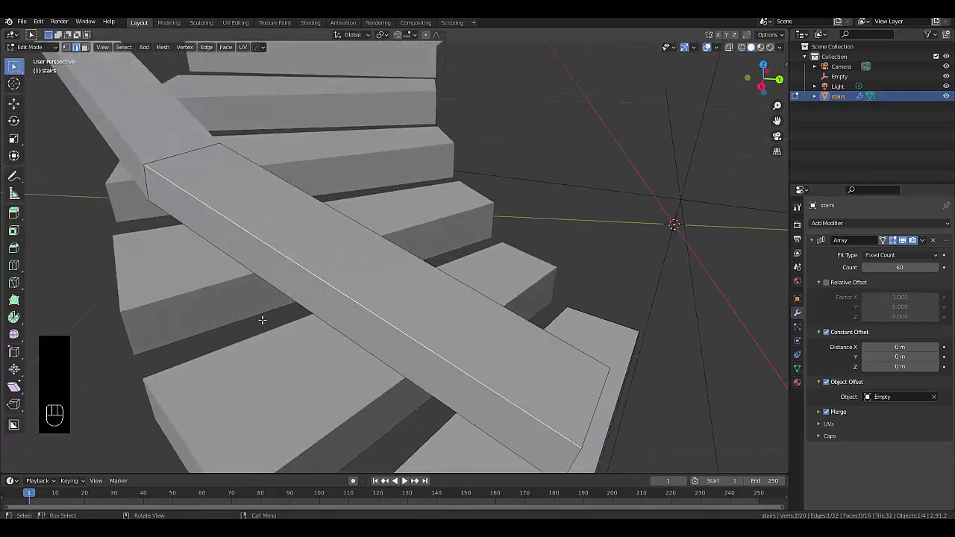
scroll(262, 319, down, 5)
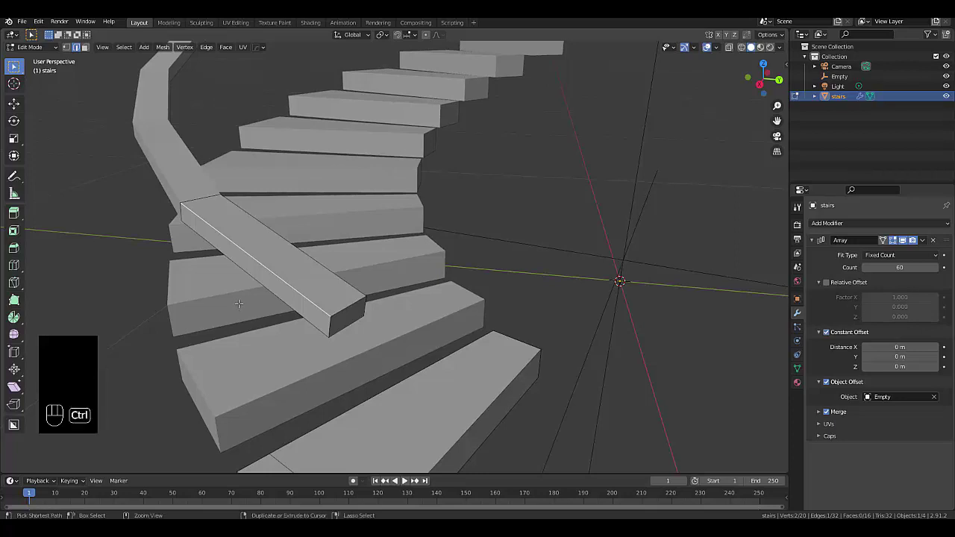
key(ctrl+b)
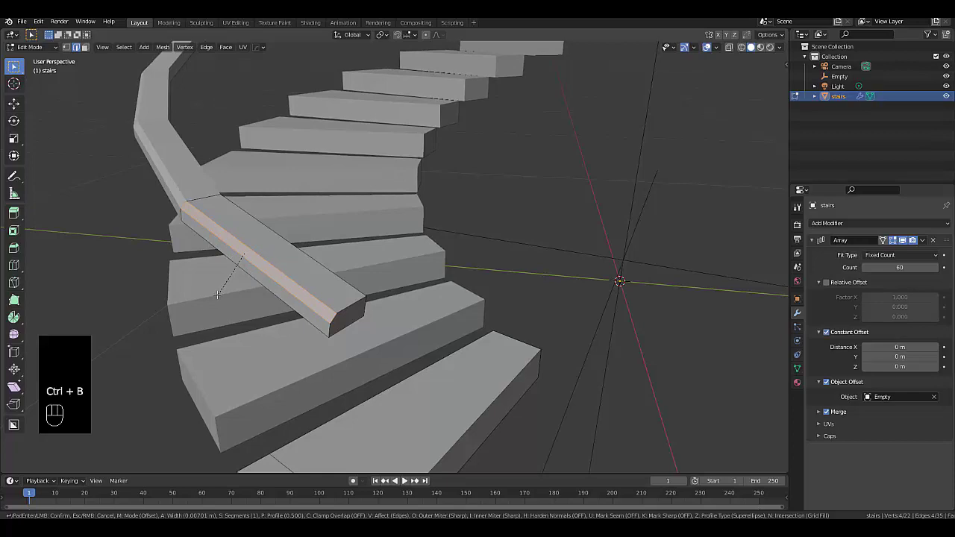
click(217, 296)
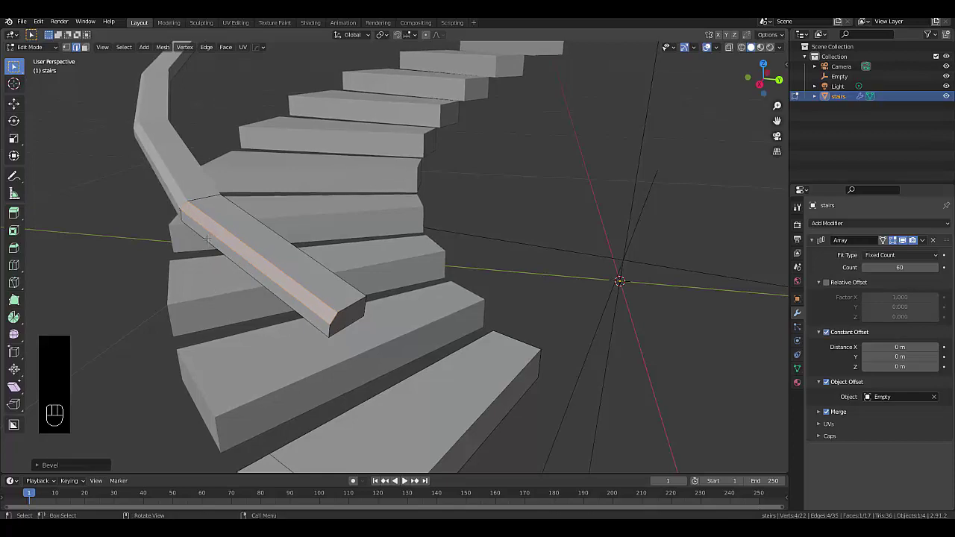
middle_drag(197, 212, 147, 237)
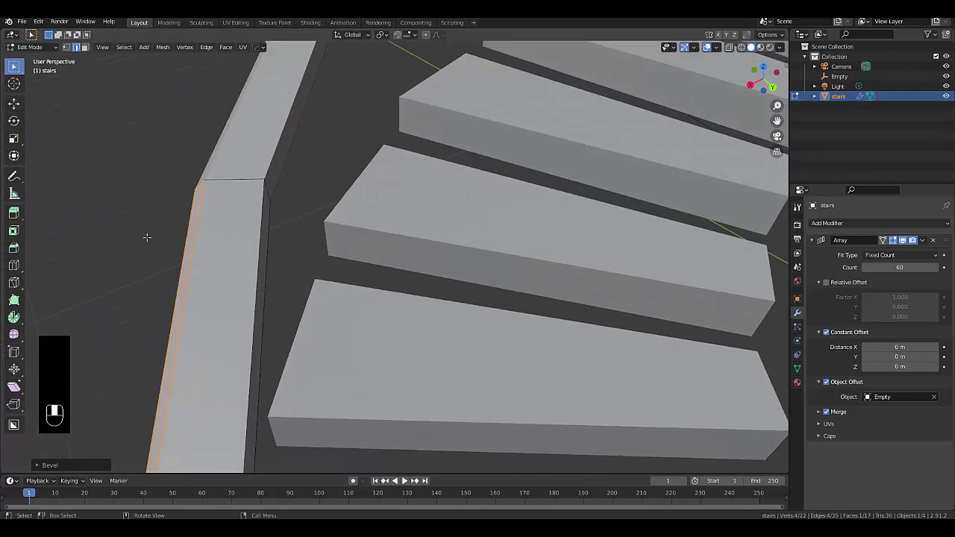
Bevel another long rail edge with 4 segments, about 0.017 m wide
click(251, 331)
scroll(228, 335, down, 8)
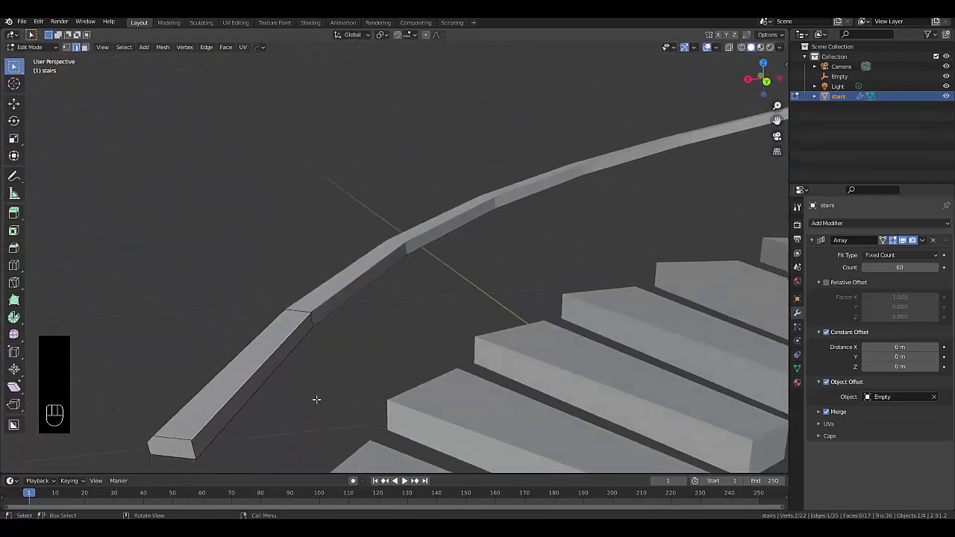
key(ctrl+b)
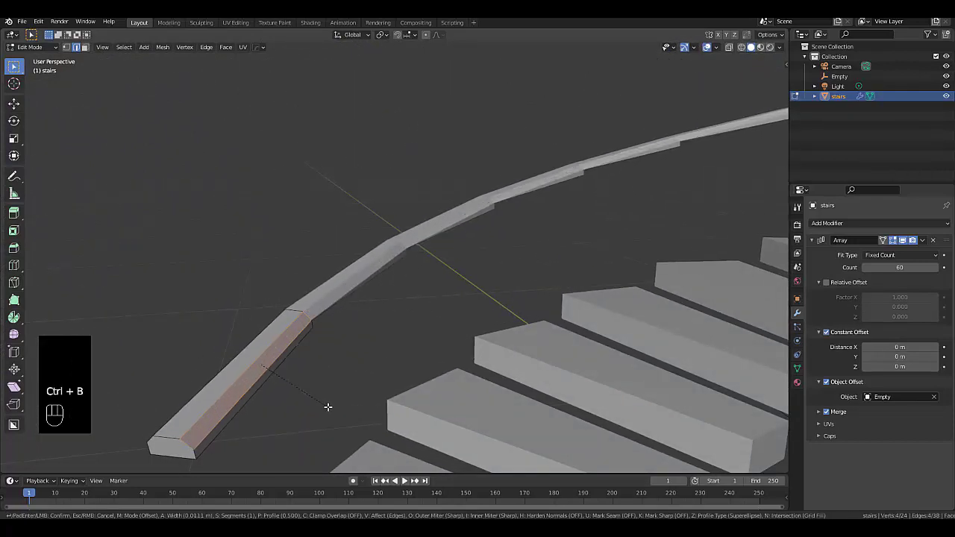
scroll(327, 407, up, 2)
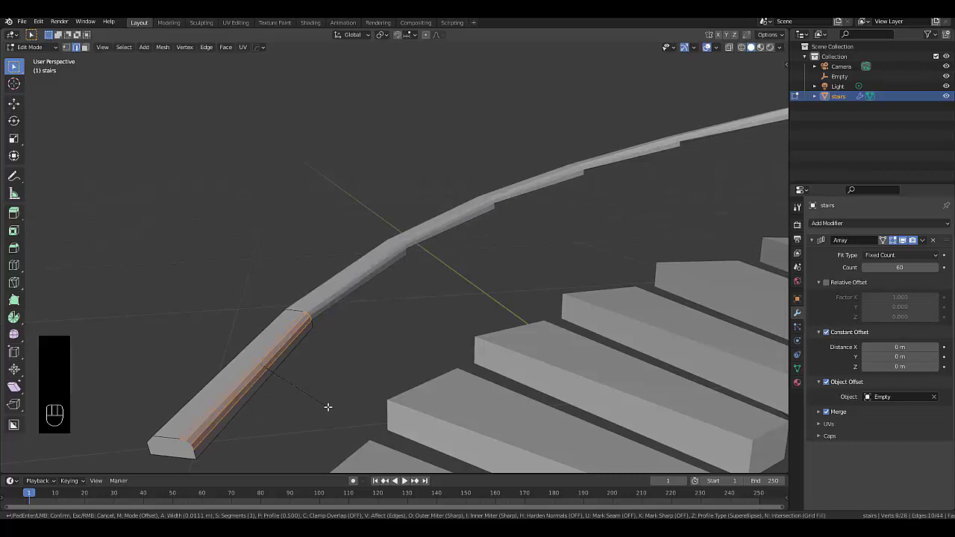
scroll(333, 414, up, 1)
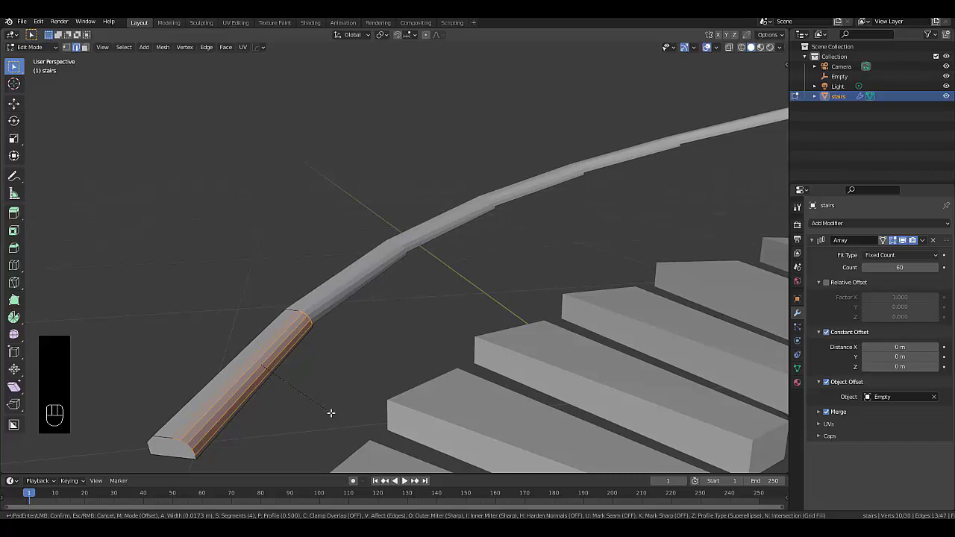
click(330, 412)
middle_drag(270, 389, 298, 122)
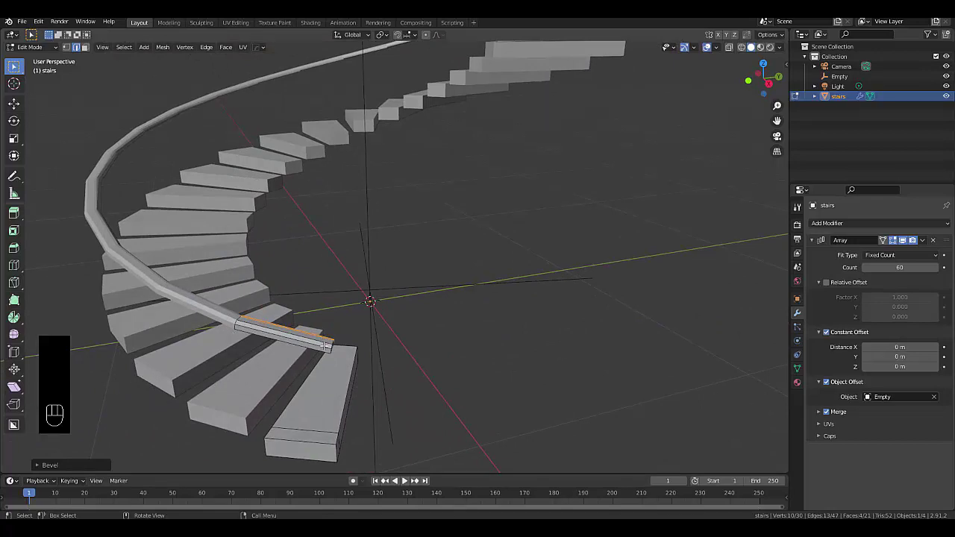
Add a lengthwise loop cut across the steps, splitting off a small outer corner face
middle_drag(326, 345, 318, 366)
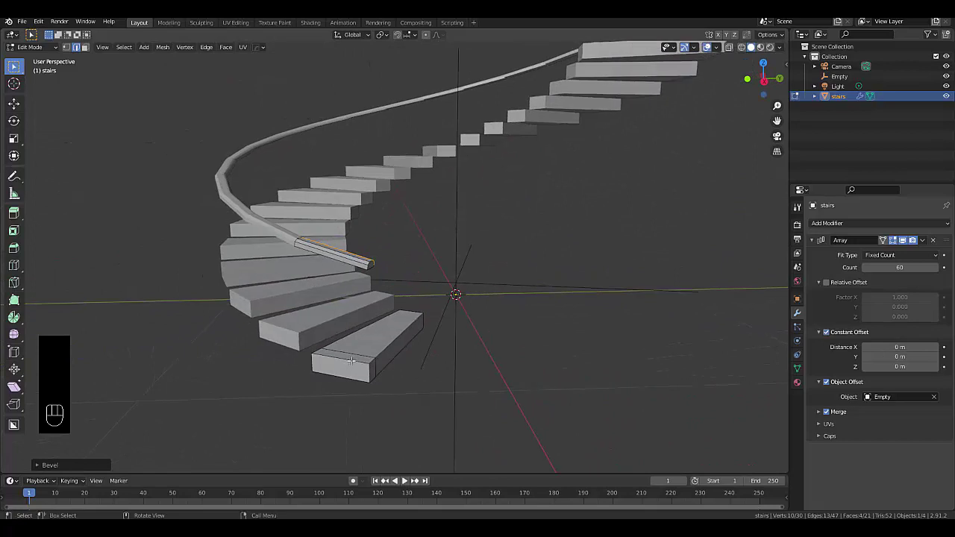
key(ctrl)
key(ctrl+r)
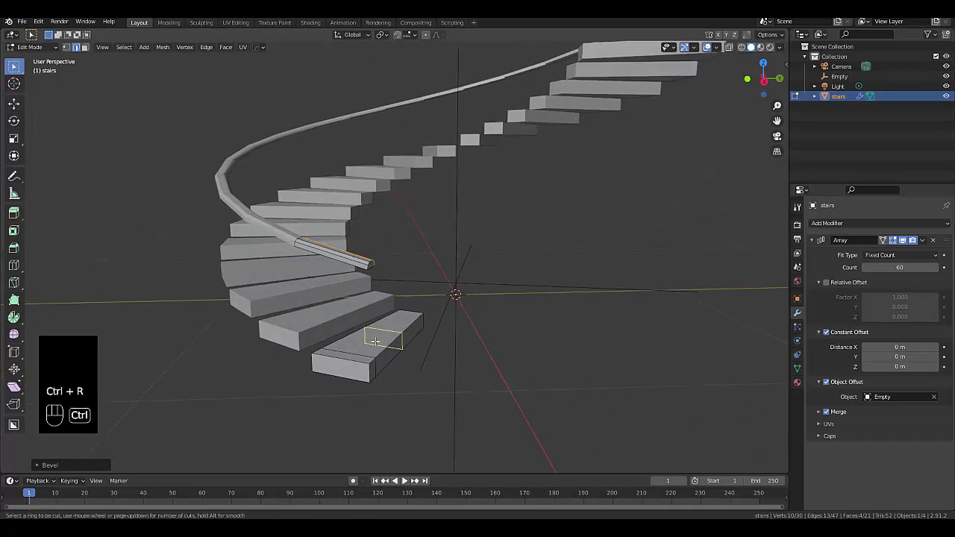
click(347, 356)
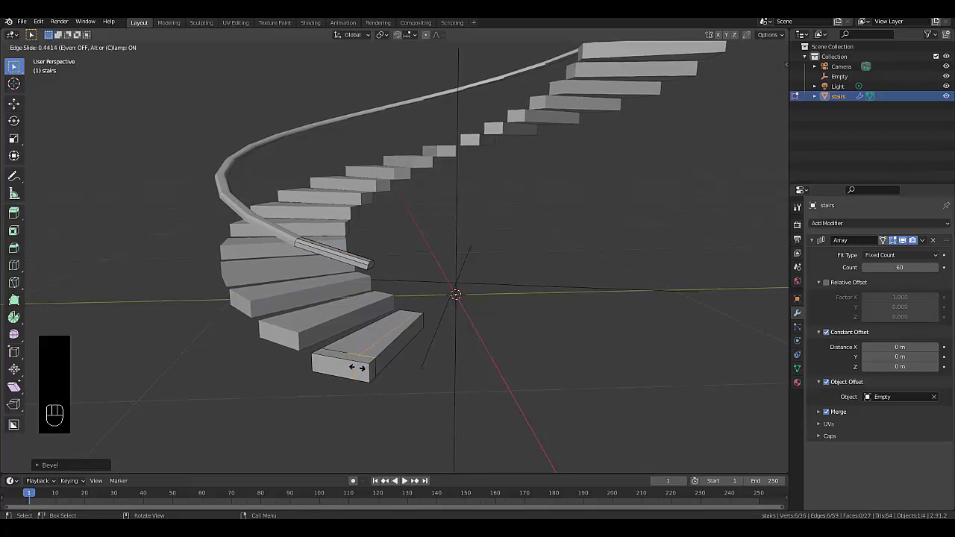
click(357, 367)
middle_drag(348, 343, 342, 407)
scroll(342, 407, up, 4)
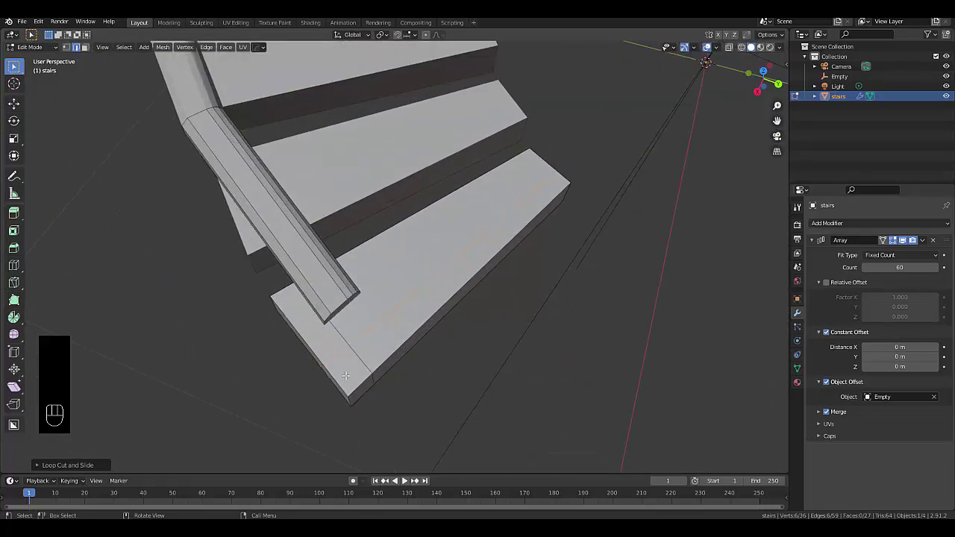
key(3)
middle_drag(345, 376, 407, 319)
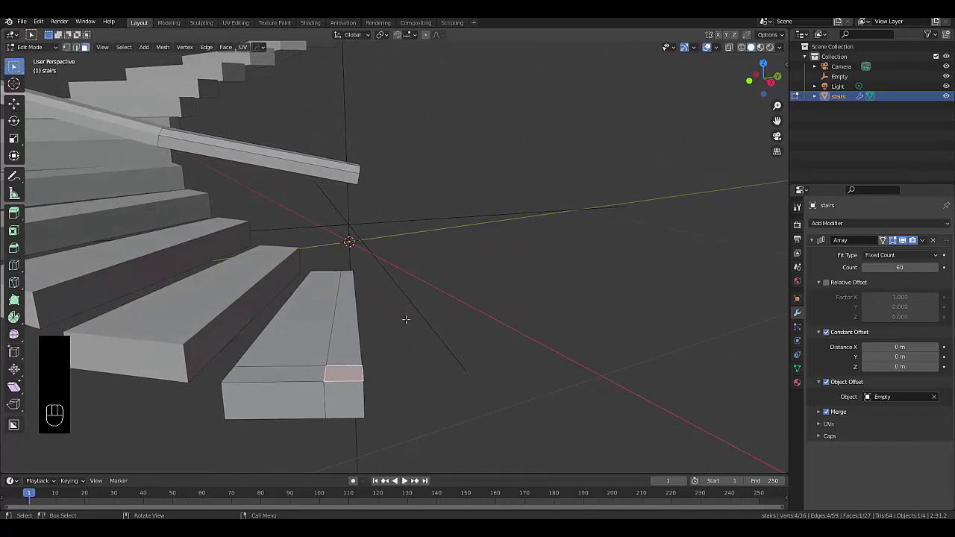
Extrude the last step's corner face up into a post just under the banister
key(e)
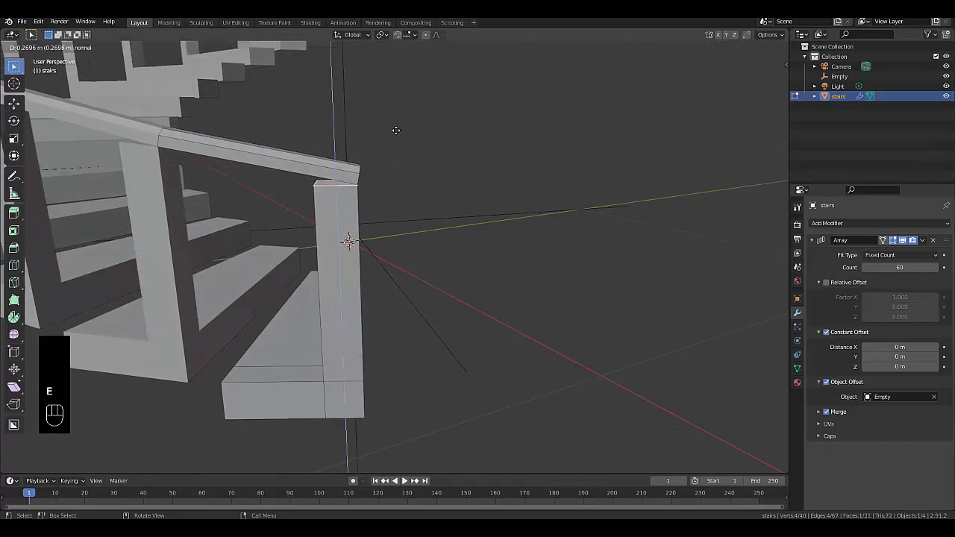
click(395, 127)
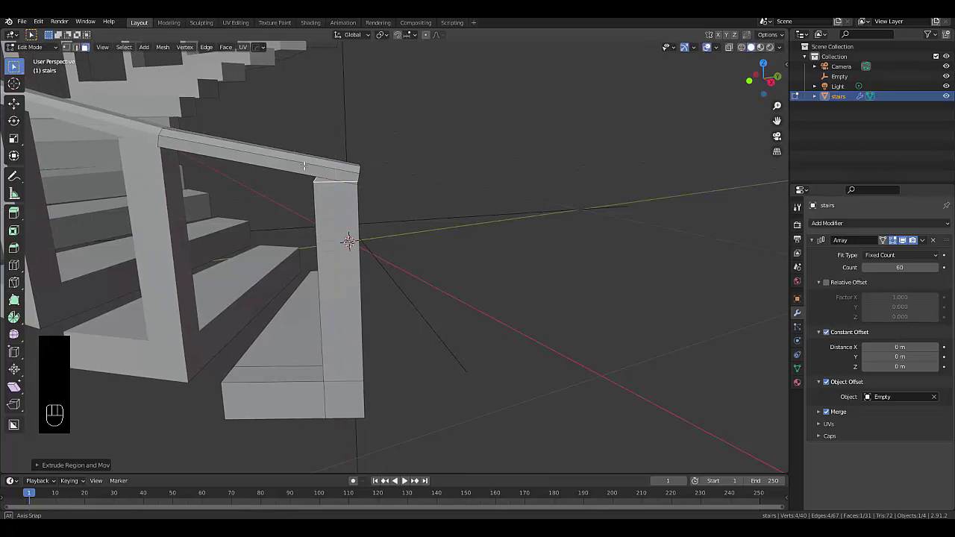
middle_drag(395, 127, 376, 169)
scroll(301, 192, up, 5)
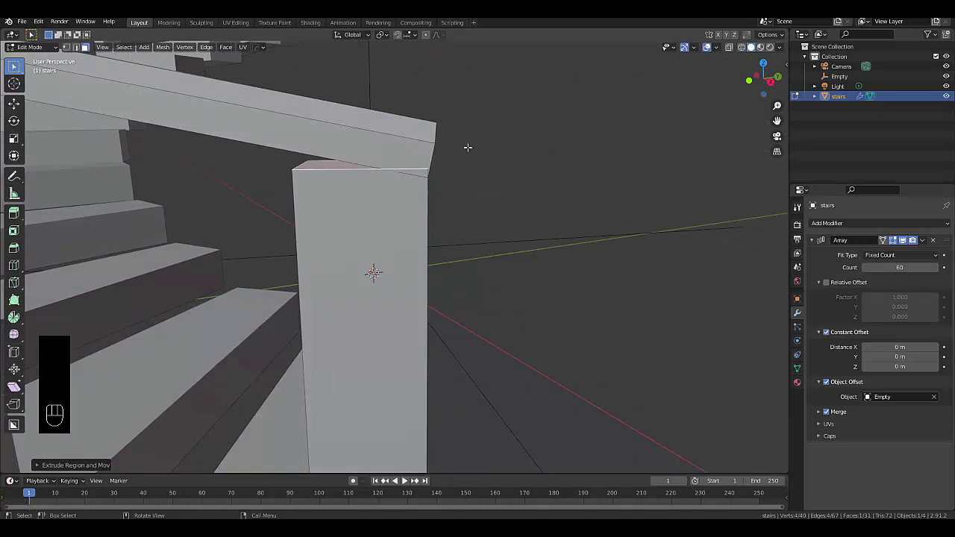
Tilt the post's top face about the X axis to follow the rail's slope
key(r)
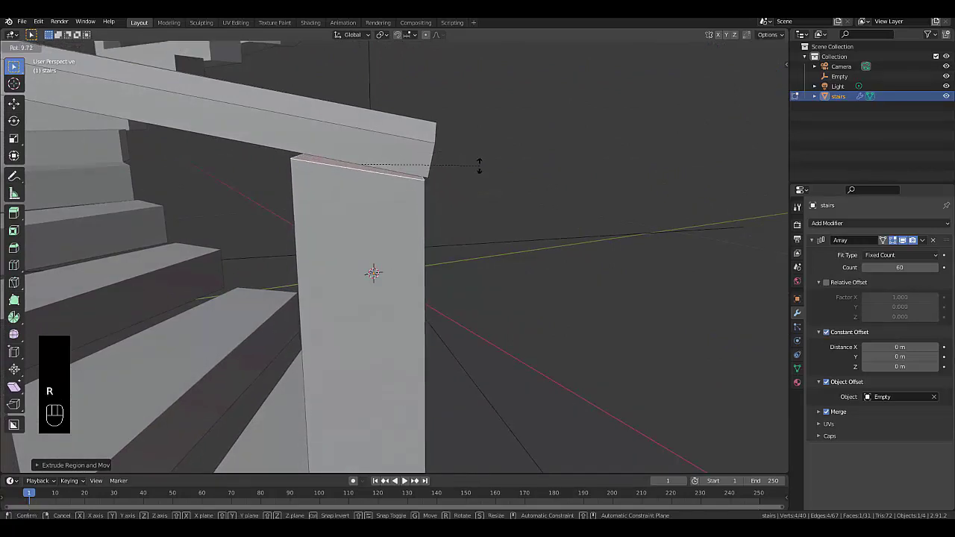
click(473, 166)
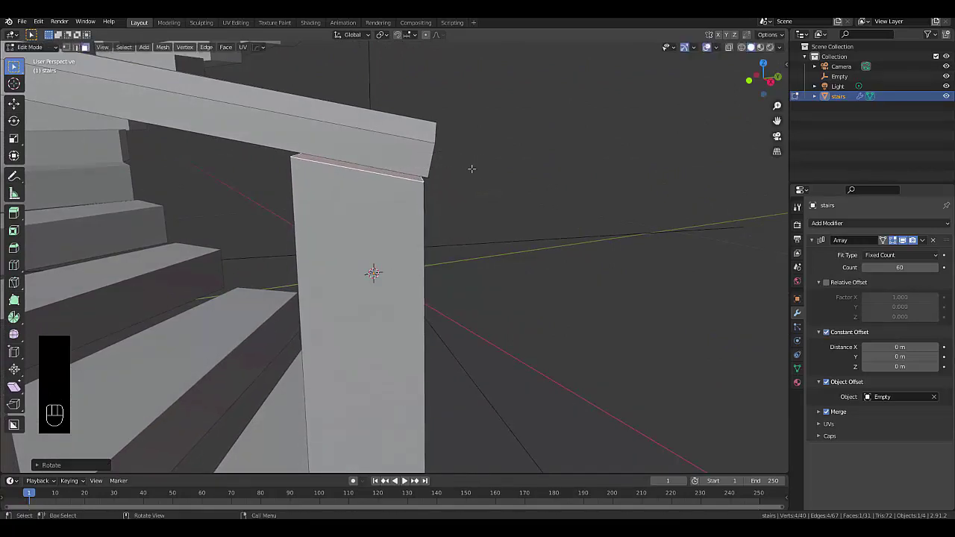
middle_drag(471, 167, 396, 160)
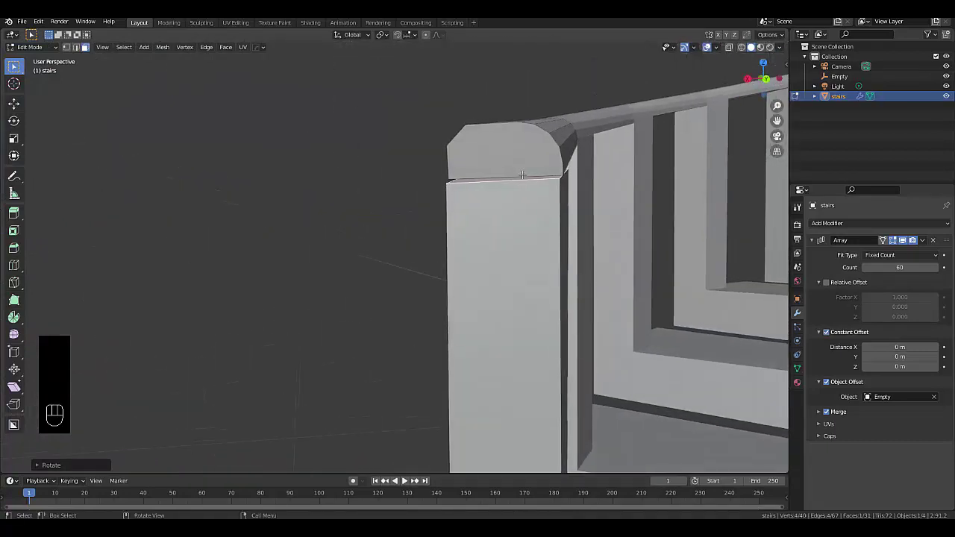
middle_drag(522, 175, 570, 167)
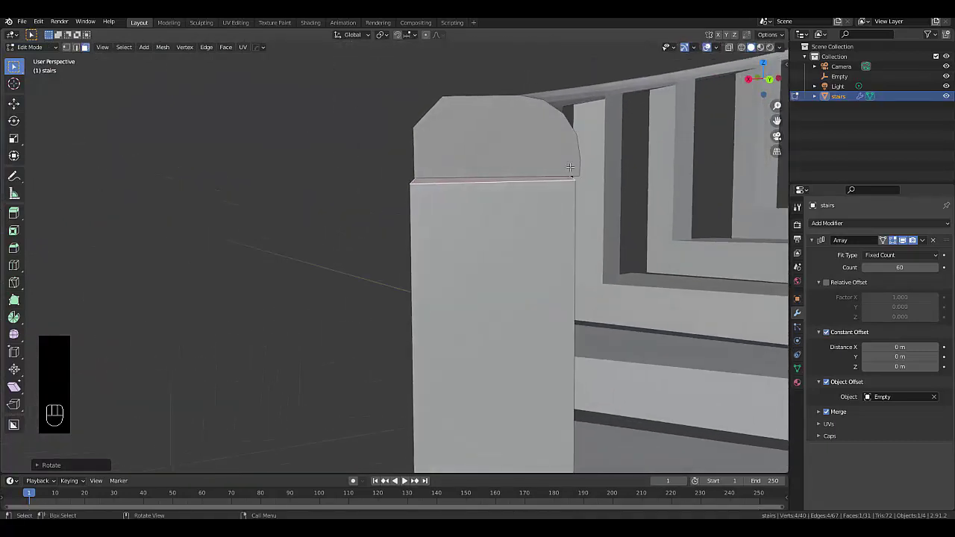
key(r)
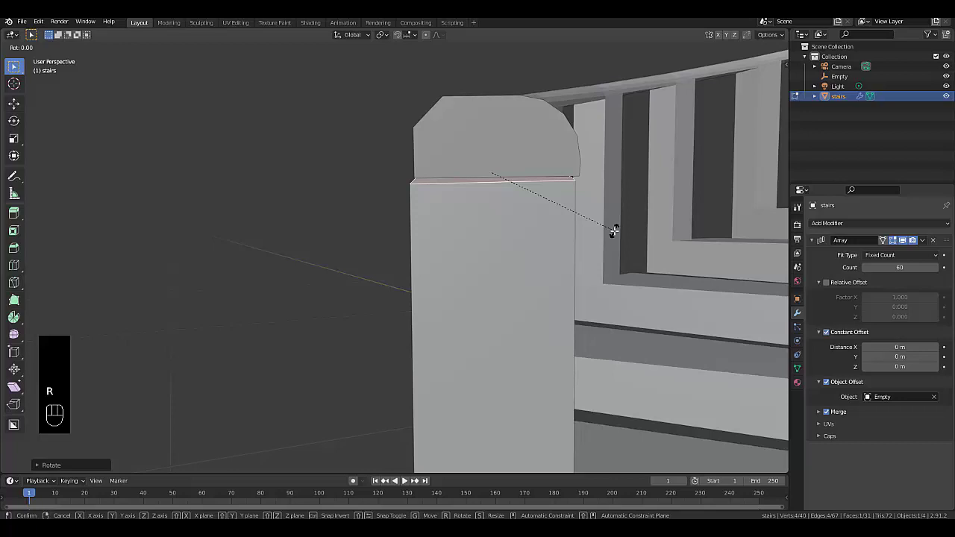
key(y)
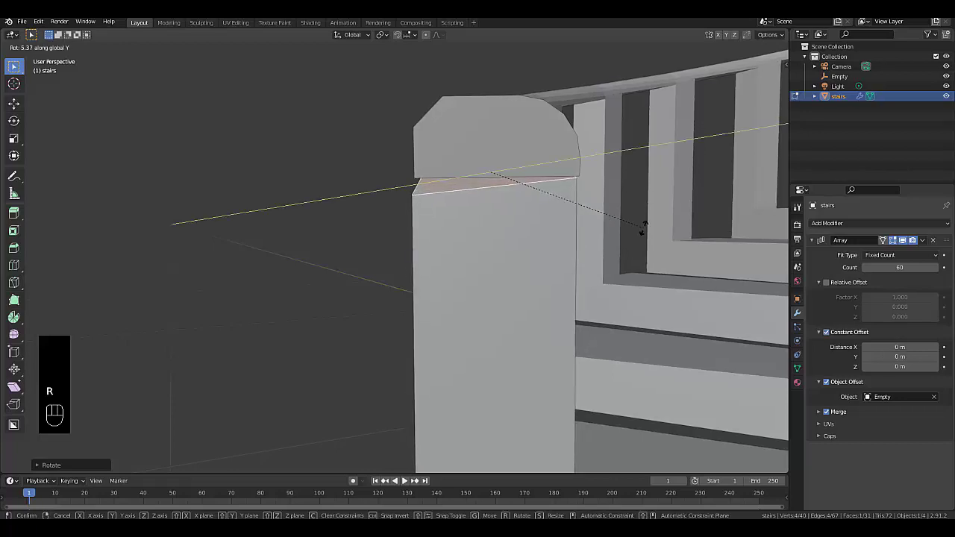
key(x)
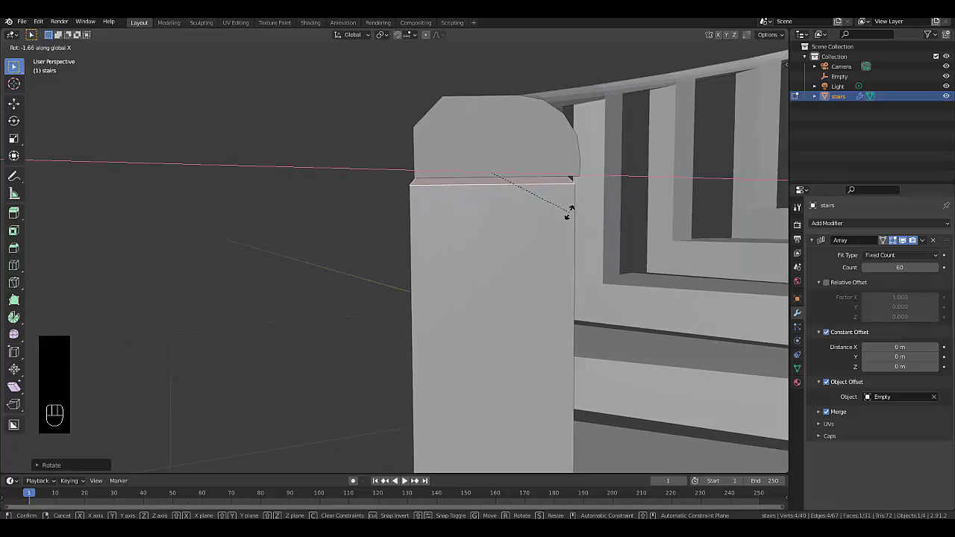
click(568, 212)
middle_drag(567, 209, 513, 202)
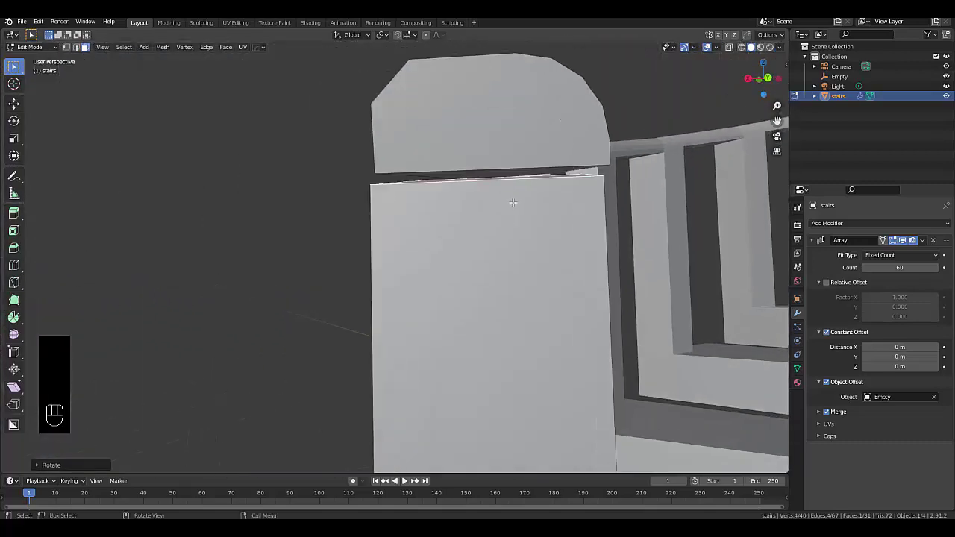
Nudge the post's top face and vertices fractions of a millimetre to sit beneath the banister
key(g)
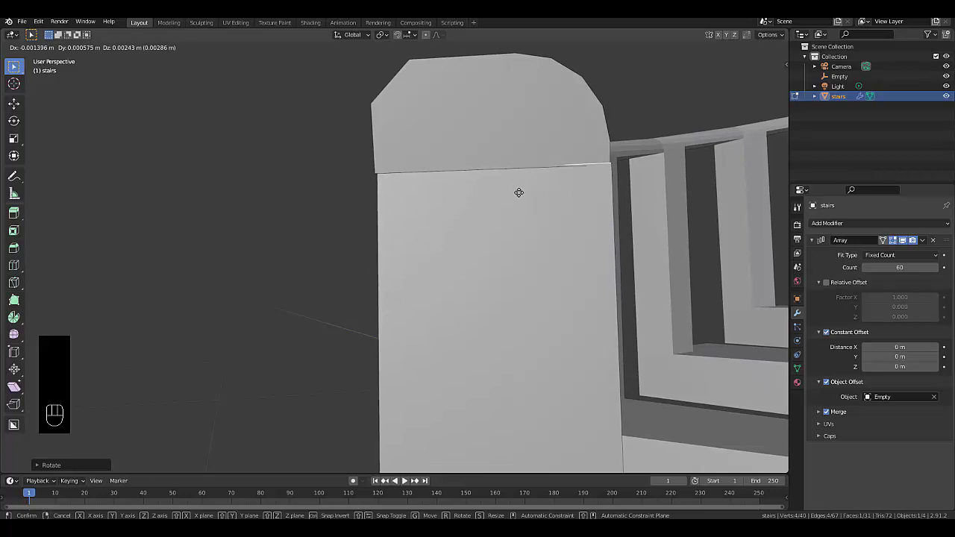
click(515, 192)
middle_drag(533, 186, 588, 172)
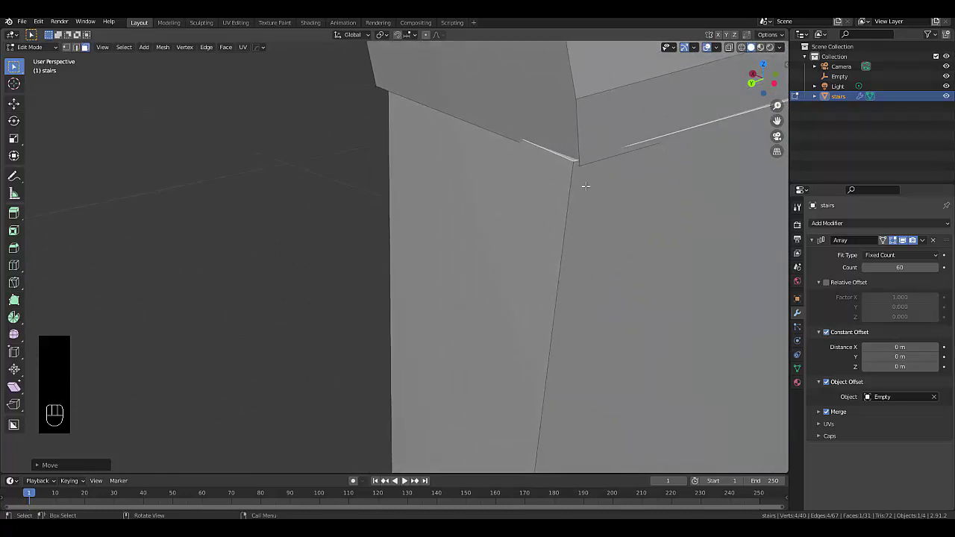
key(g)
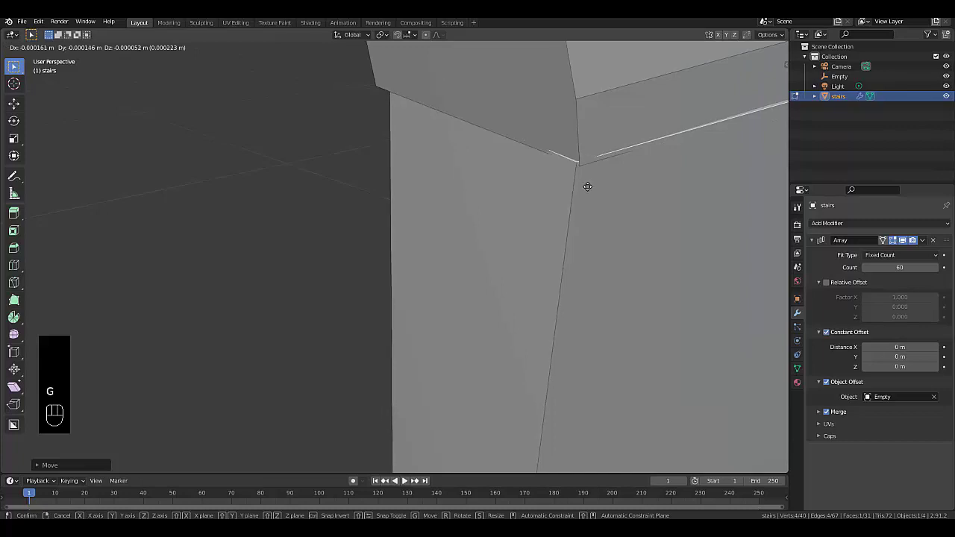
click(587, 187)
scroll(565, 193, down, 5)
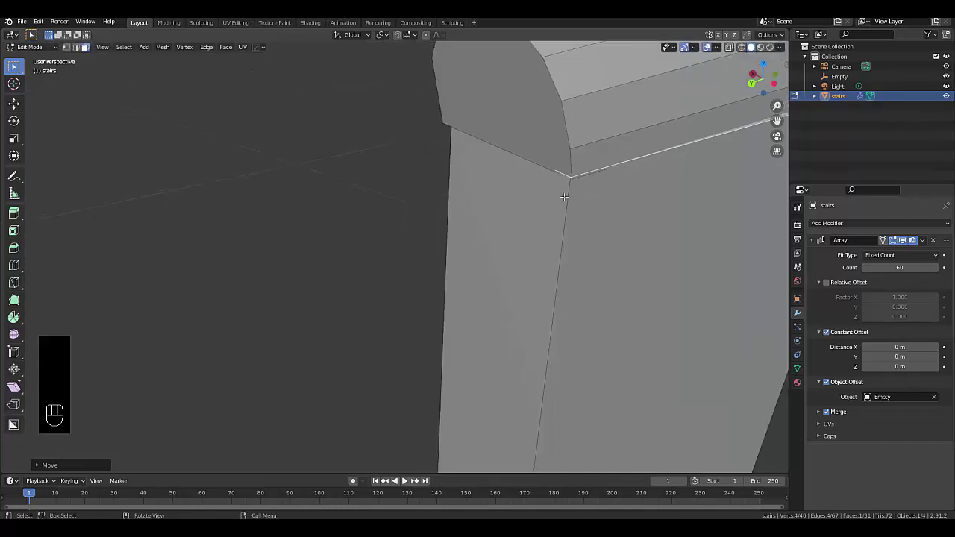
scroll(561, 205, down, 3)
scroll(561, 205, up, 5)
middle_drag(561, 205, 599, 166)
scroll(604, 161, up, 3)
Shift the post's top edge slightly and add an edge loop across the rail
key(g)
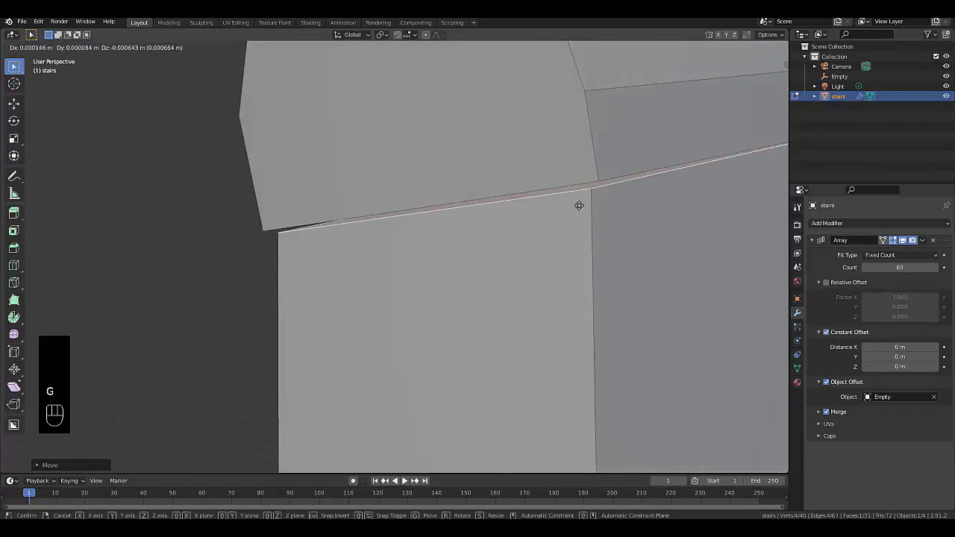
click(577, 221)
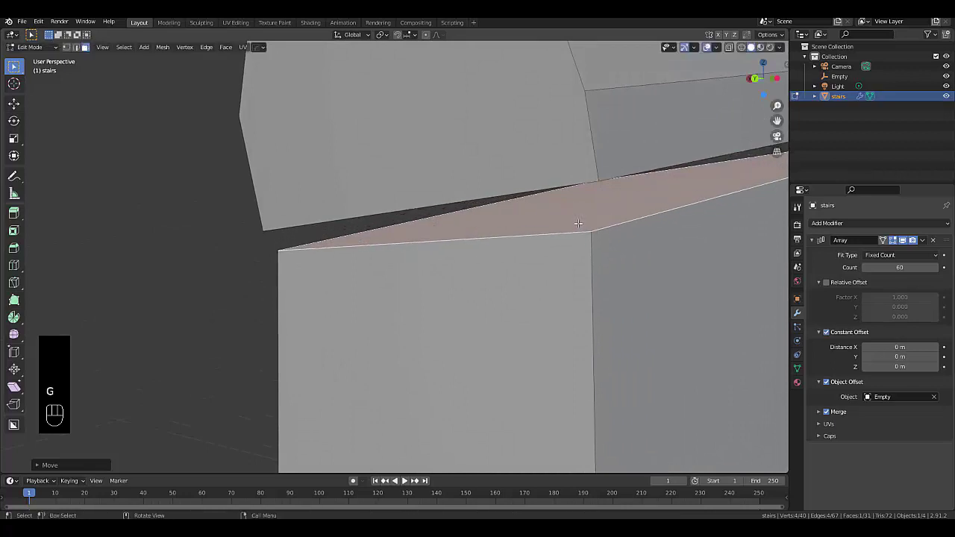
middle_drag(578, 221, 547, 255)
scroll(703, 224, down, 3)
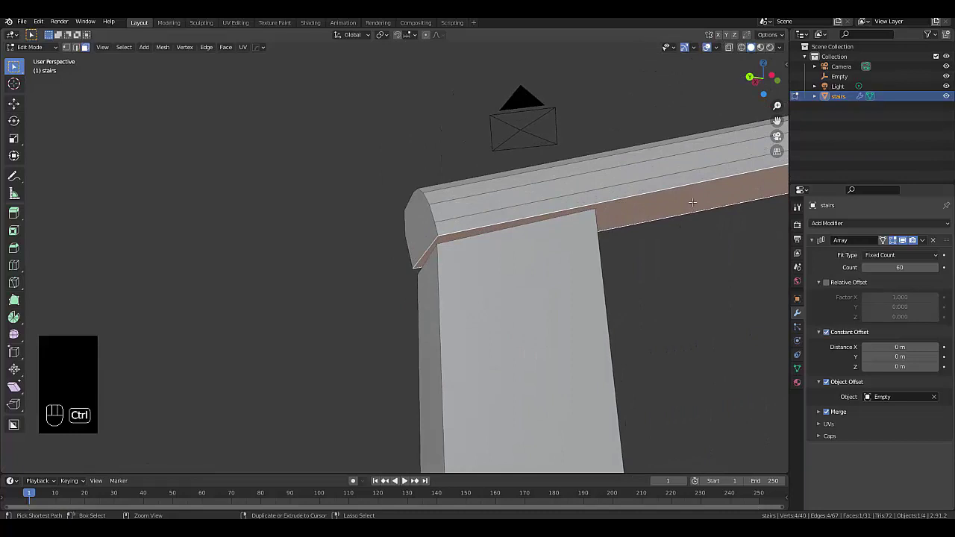
key(ctrl+r)
click(686, 199)
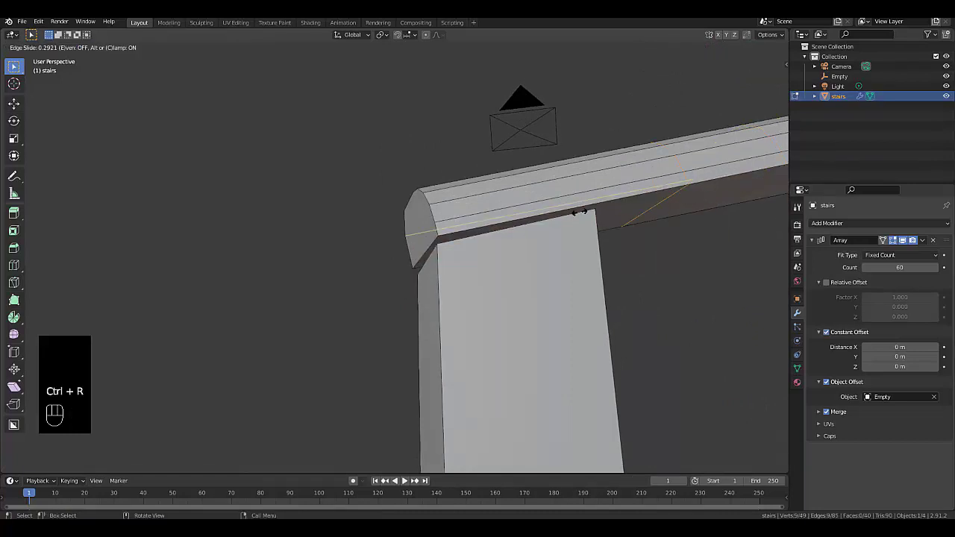
click(498, 228)
middle_drag(497, 228, 534, 252)
Bridge the rail's underside face to the post's top face
click(528, 250)
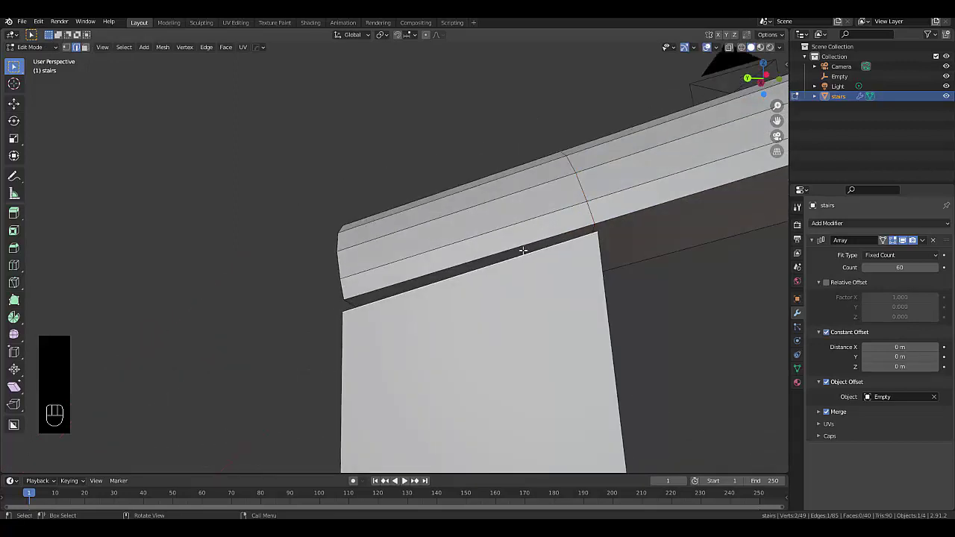
key(3)
click(523, 250)
middle_drag(525, 250, 550, 273)
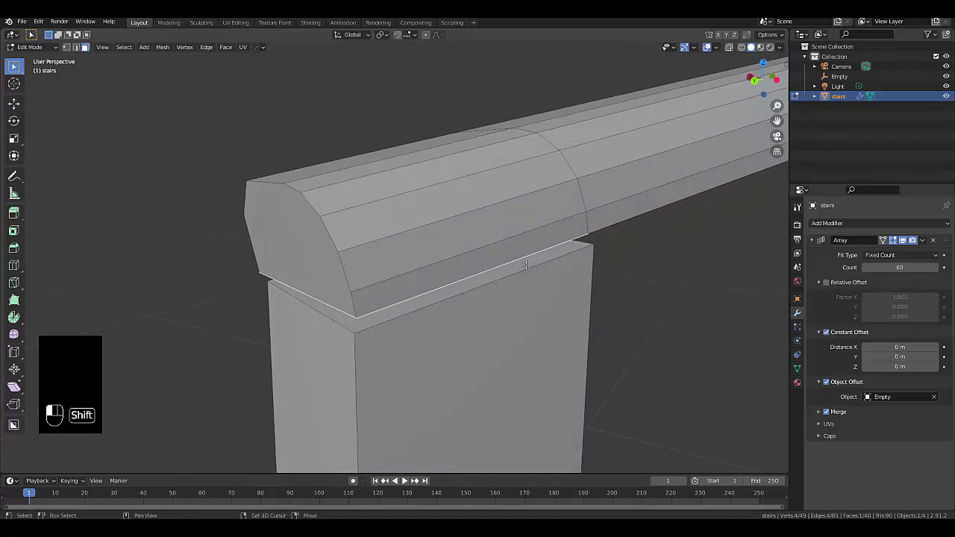
shift+click(526, 265)
mouse_move(526, 265)
middle_down()
mouse_move(546, 238)
mouse_move(540, 255)
middle_up()
middle_drag(368, 324, 306, 317)
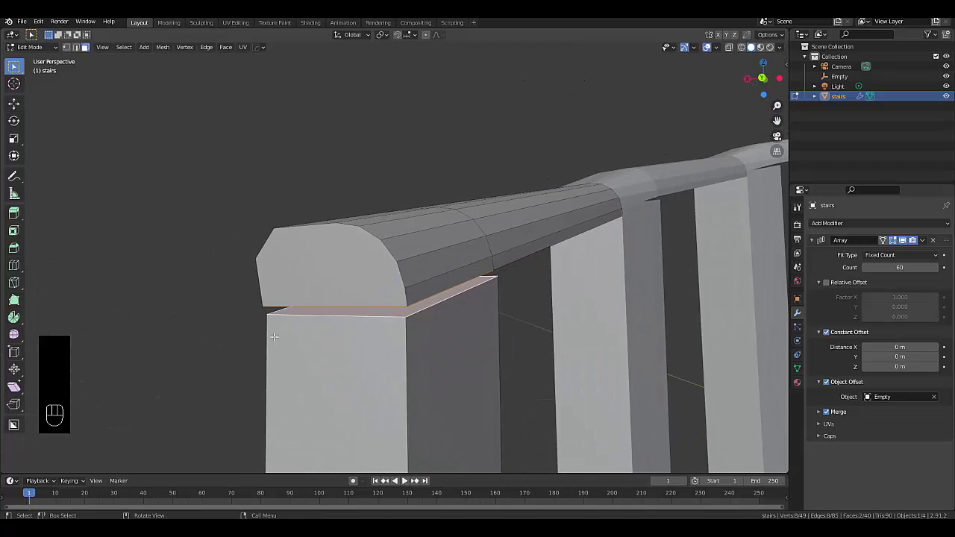
right_click(149, 257)
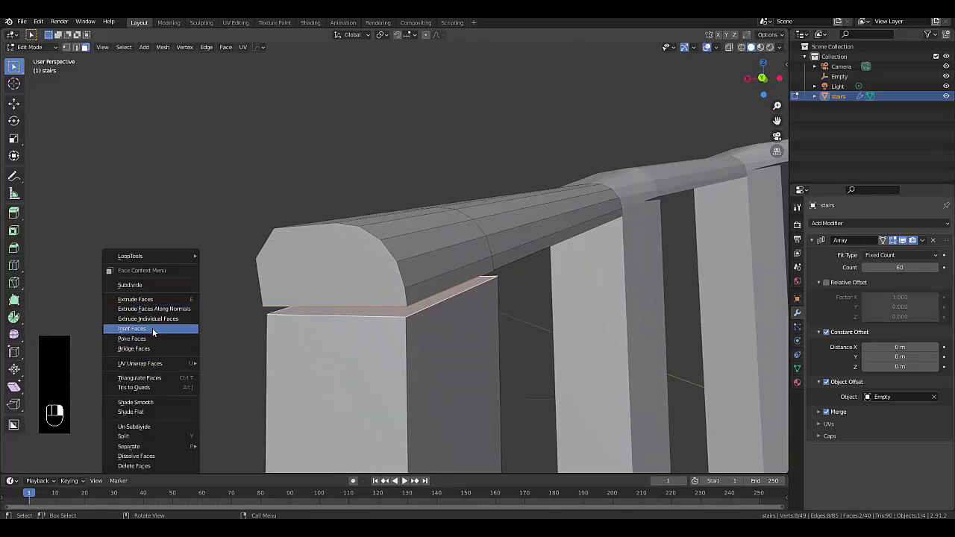
key(ctrl+z)
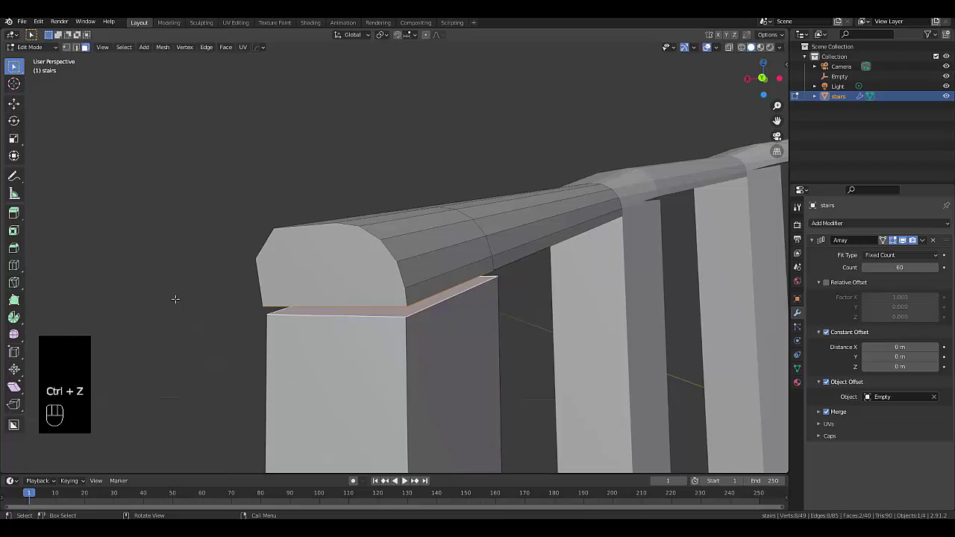
right_click(152, 327)
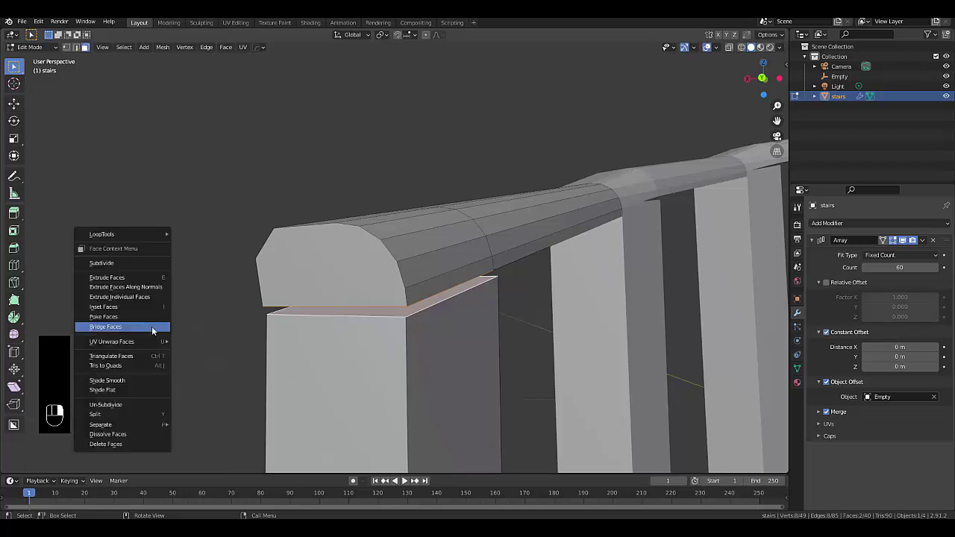
click(151, 327)
middle_drag(358, 341, 379, 332)
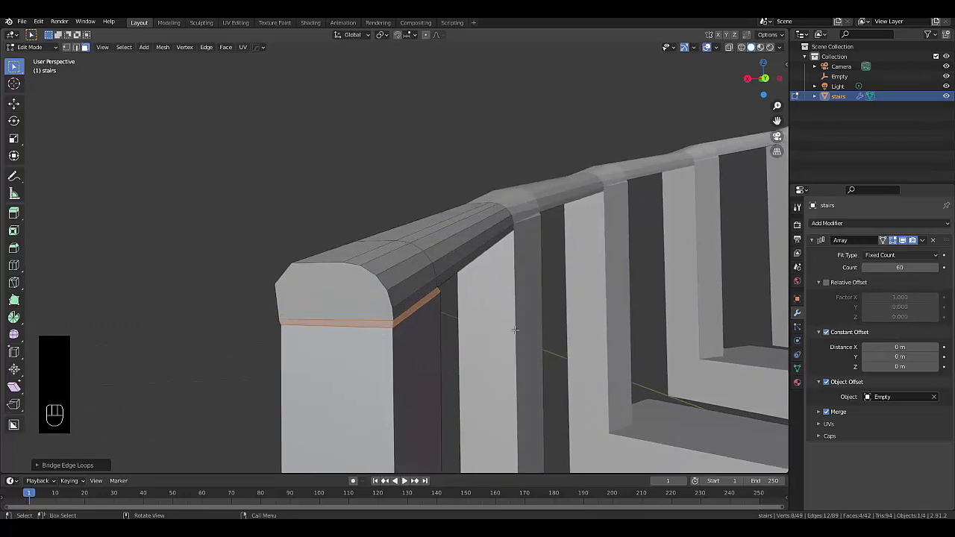
Scale down the bridged edge loop and the post's top edge to about 0.95
key(s)
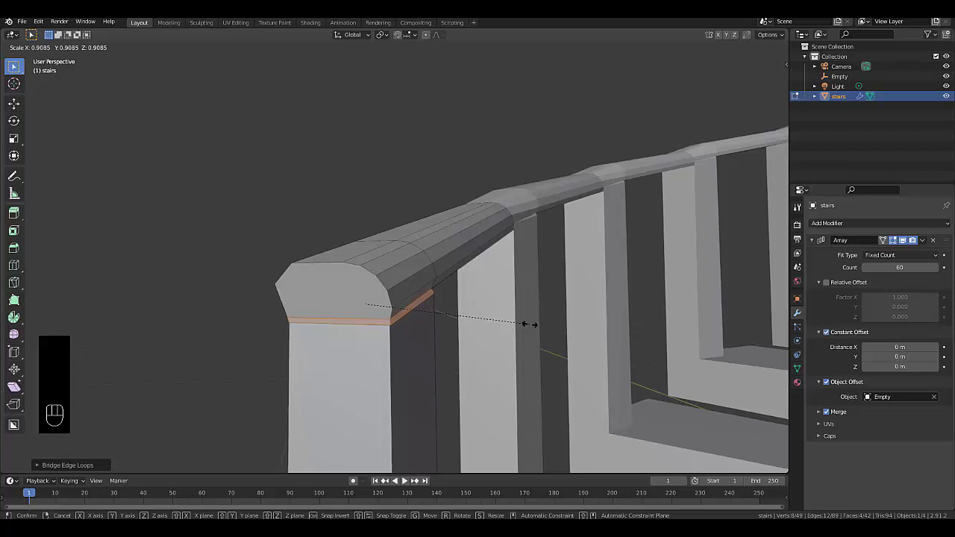
click(529, 324)
middle_drag(431, 348, 399, 346)
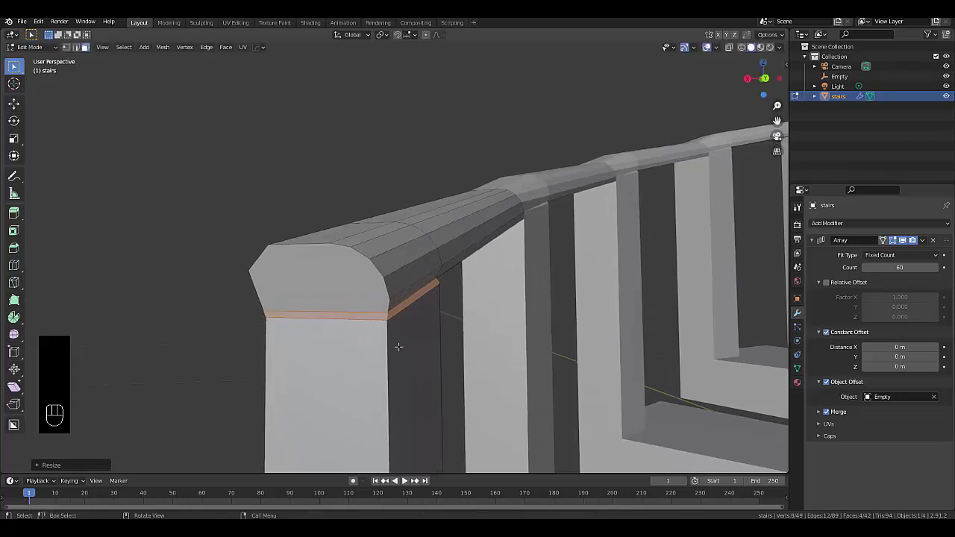
click(354, 323)
key(2)
click(353, 319)
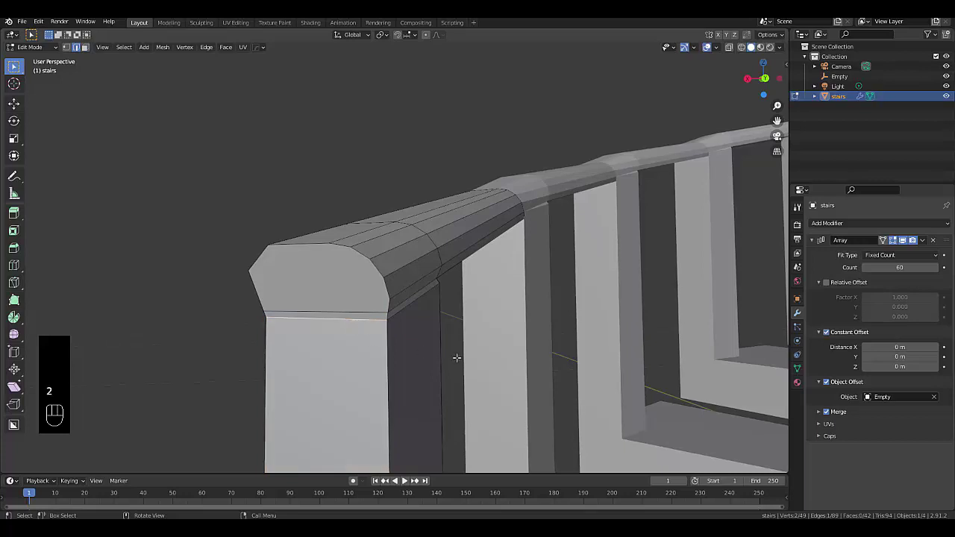
key(s)
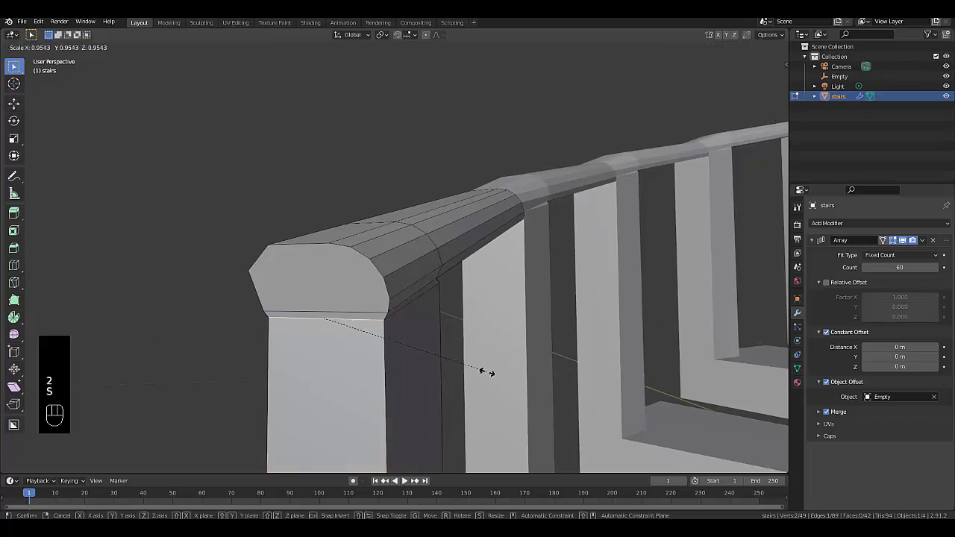
click(487, 372)
Scale the post's top edge to about 0.88 so it fits under the rail end
middle_drag(569, 292, 405, 293)
middle_drag(307, 351, 369, 324)
click(361, 322)
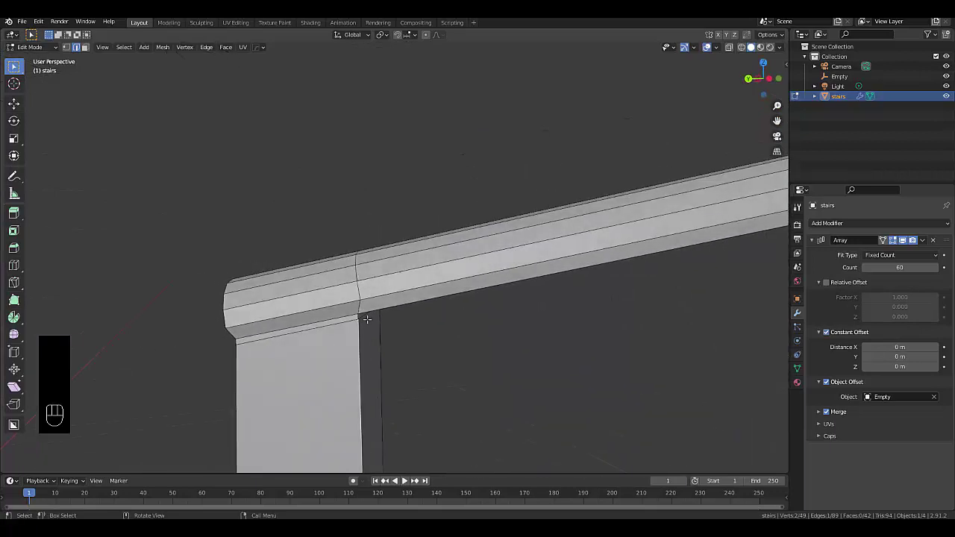
key(s)
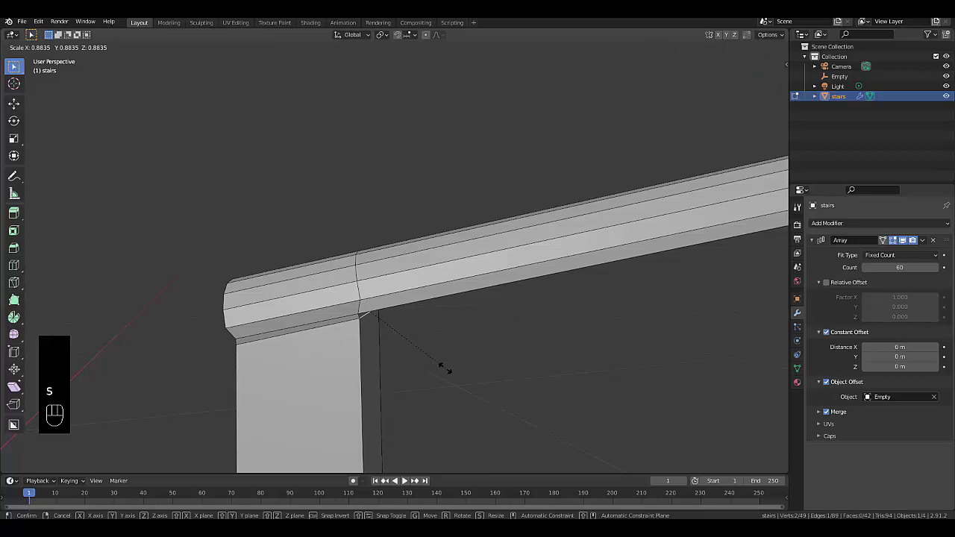
click(446, 369)
middle_drag(445, 366, 464, 333)
scroll(399, 362, down, 8)
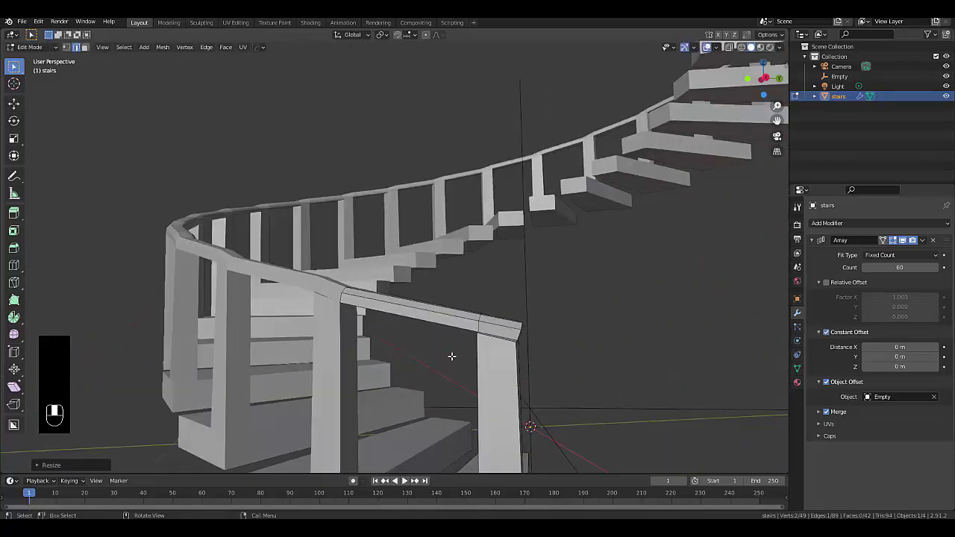
Shade the stairs object smooth and enable Auto Smooth at 30° under Normals
key(Tab)
click(379, 363)
middle_drag(386, 366, 368, 398)
right_click(395, 306)
click(401, 311)
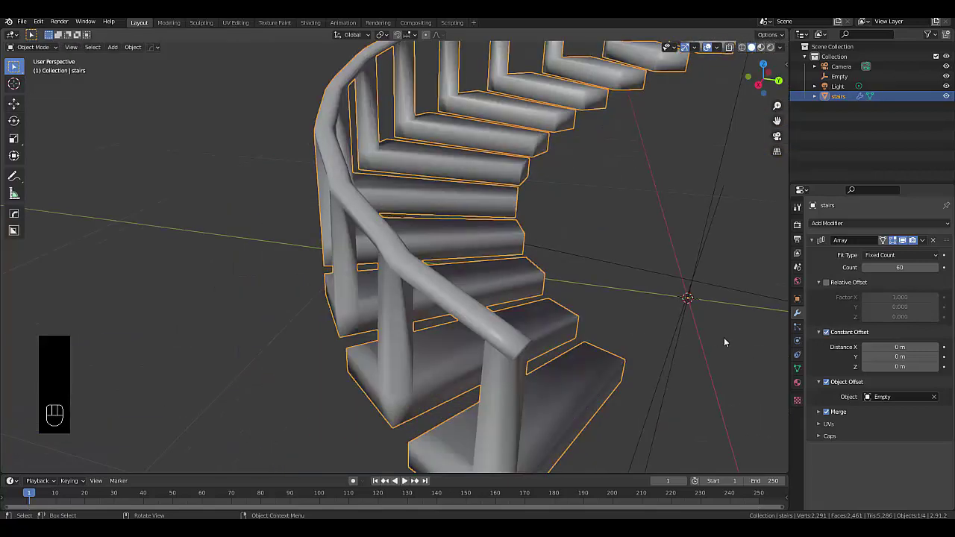
click(797, 369)
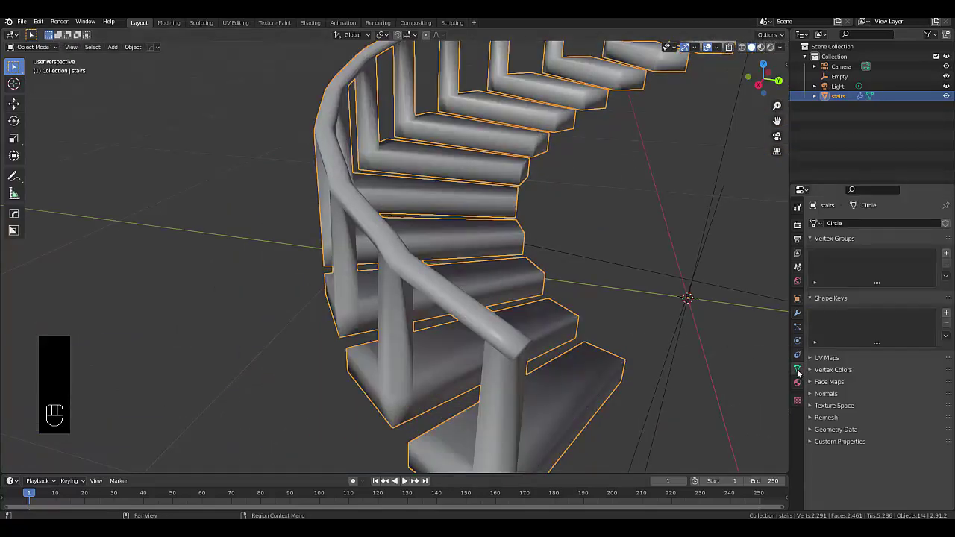
click(825, 394)
click(864, 408)
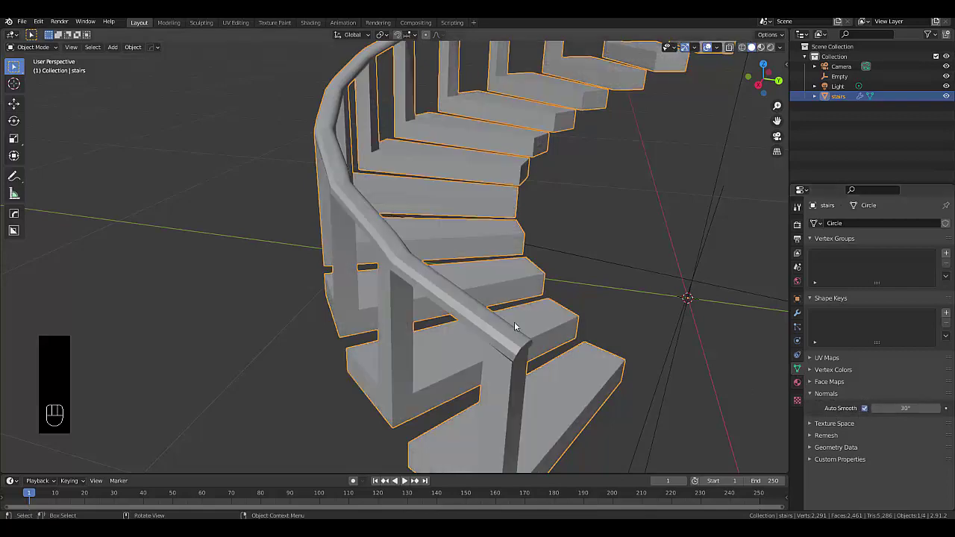
middle_drag(515, 326, 477, 328)
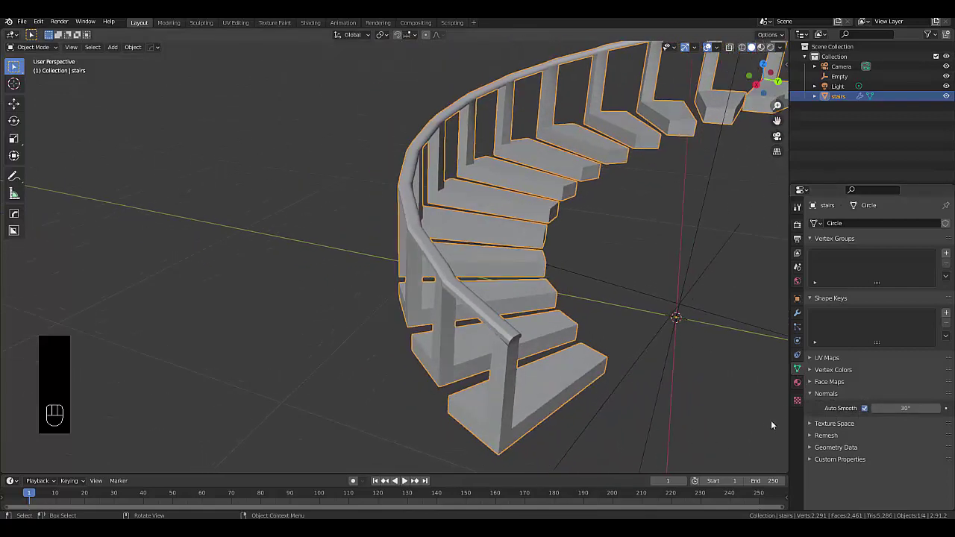
click(797, 383)
Create Material.001 for the stairs using a Glossy BSDF with Roughness 0.150
click(860, 266)
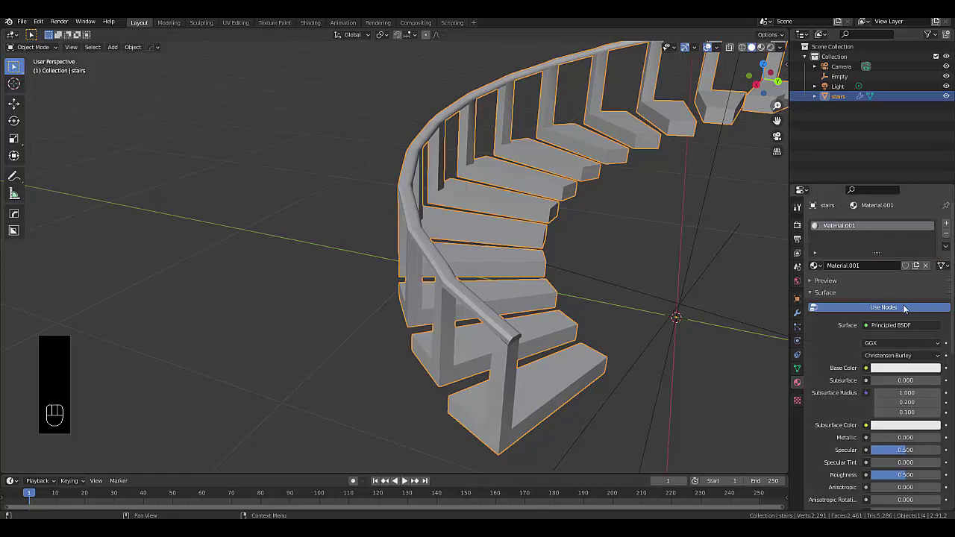
click(885, 325)
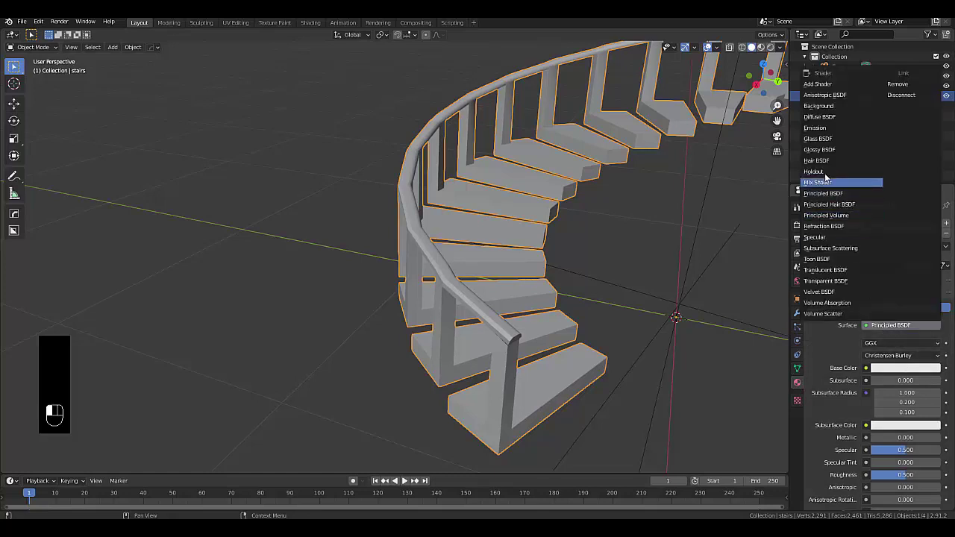
click(819, 157)
click(909, 369)
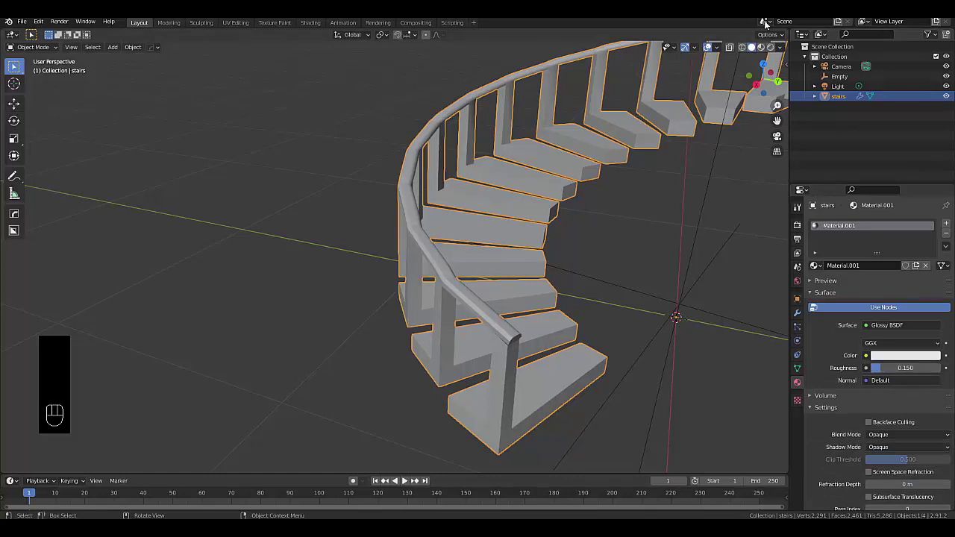
Set the World color to an Environment Texture loading small_harbor_01_2k.hdr from Downloads
click(797, 282)
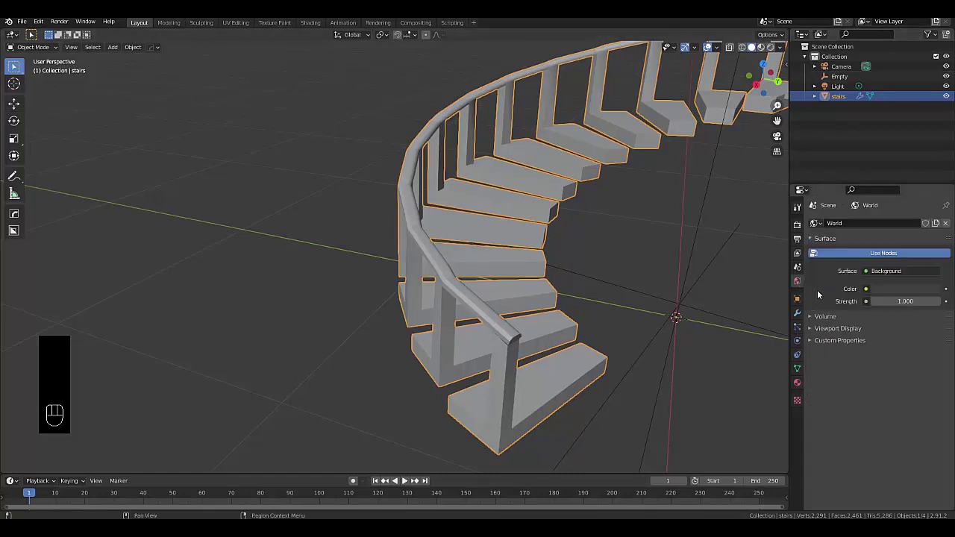
click(866, 289)
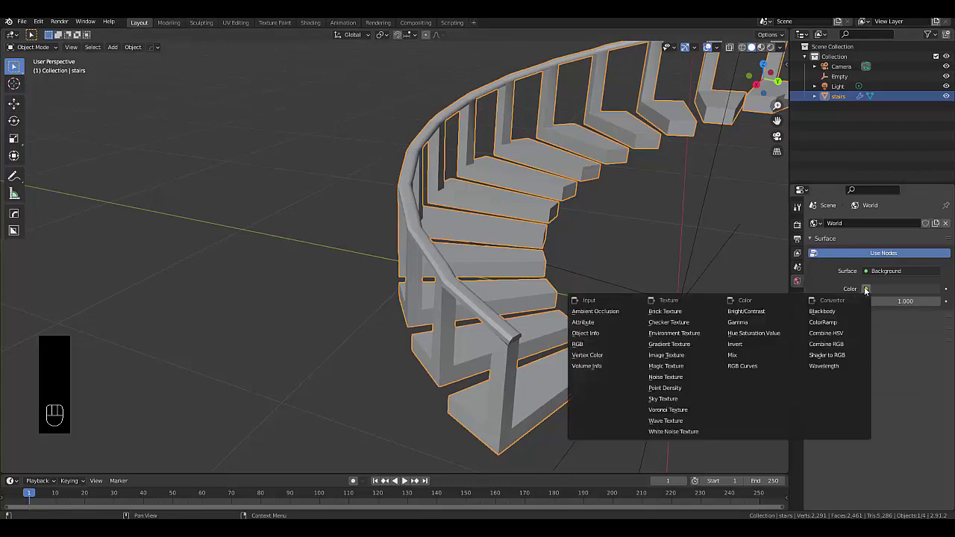
click(669, 335)
click(921, 301)
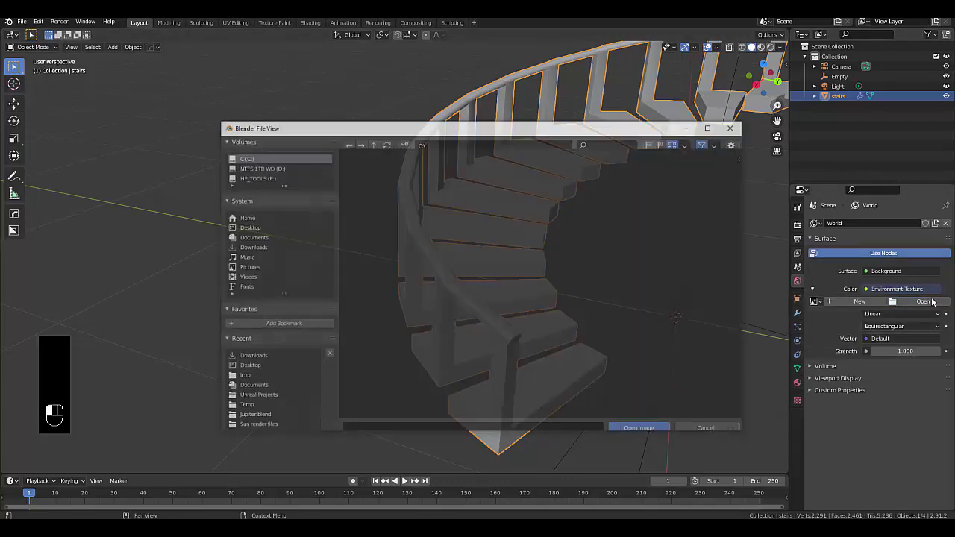
click(235, 247)
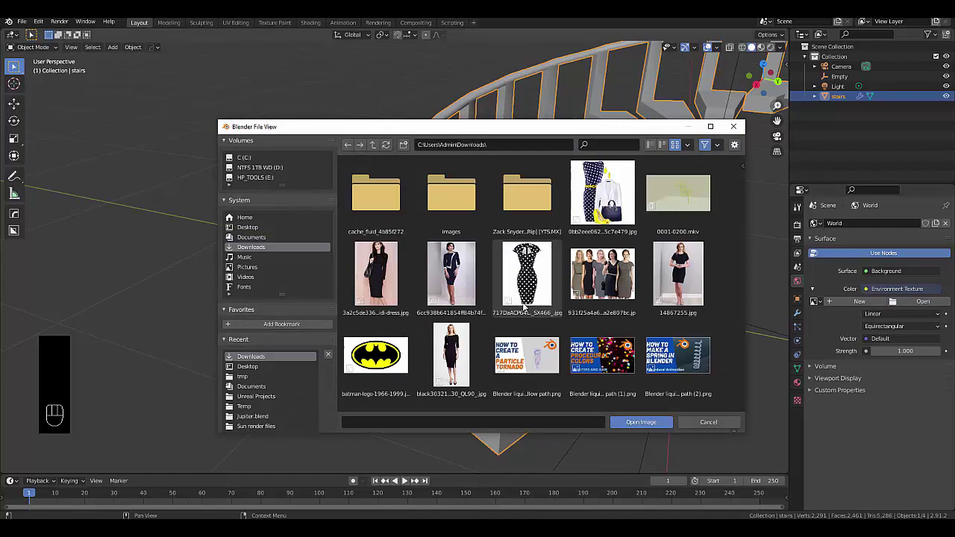
scroll(512, 297, down, 10)
scroll(512, 297, down, 20)
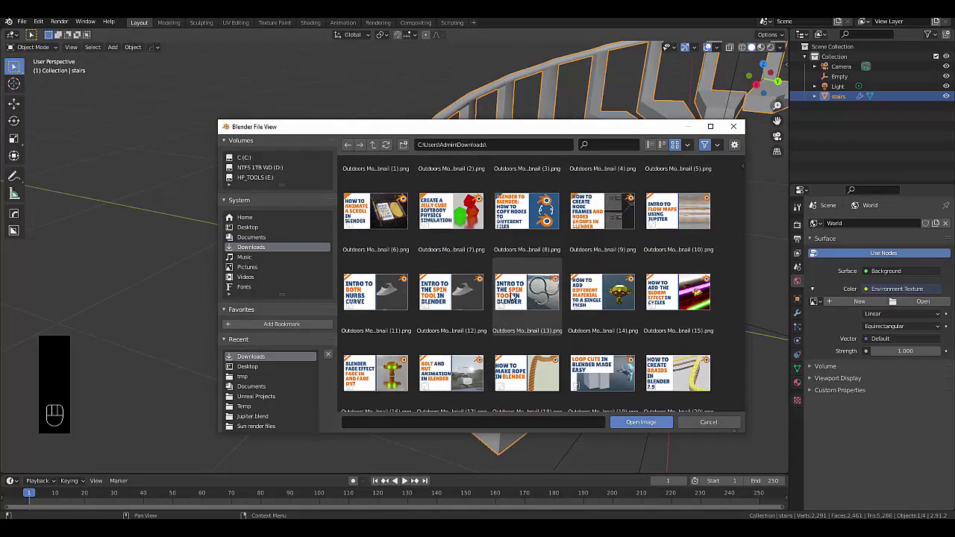
scroll(512, 297, down, 6)
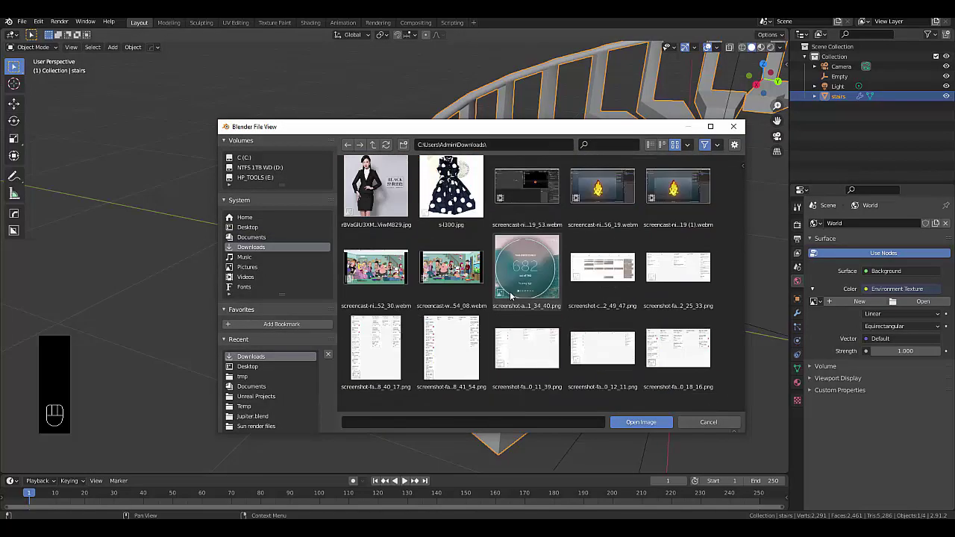
scroll(639, 261, up, 3)
scroll(640, 261, down, 10)
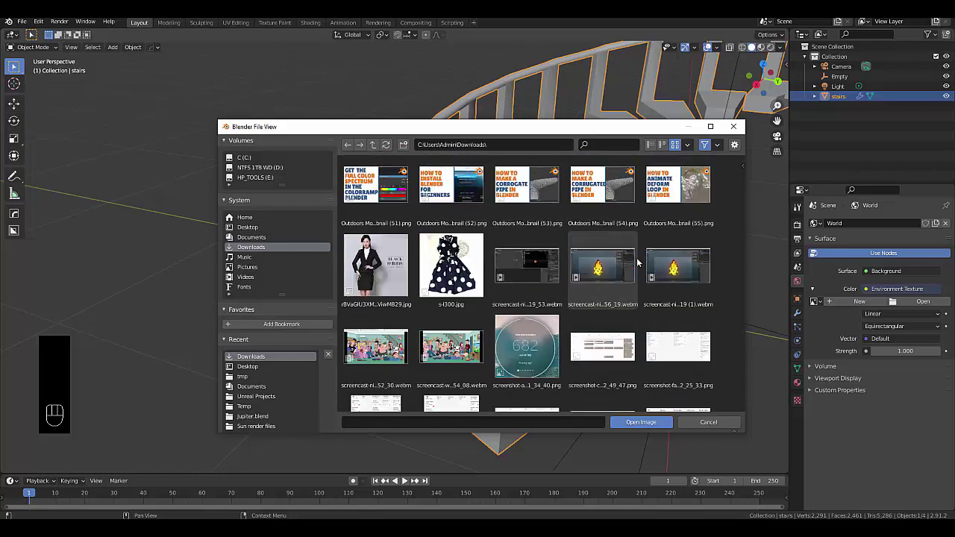
click(660, 262)
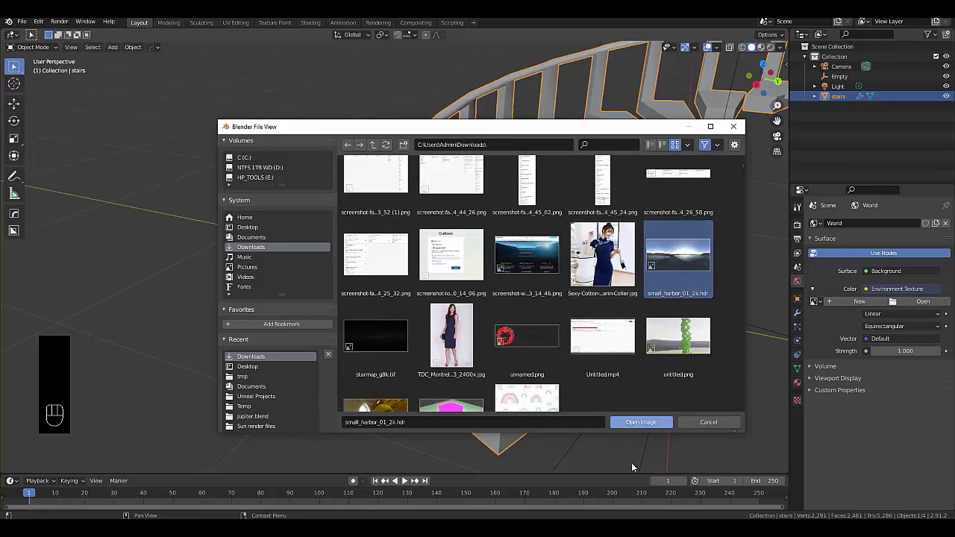
click(637, 423)
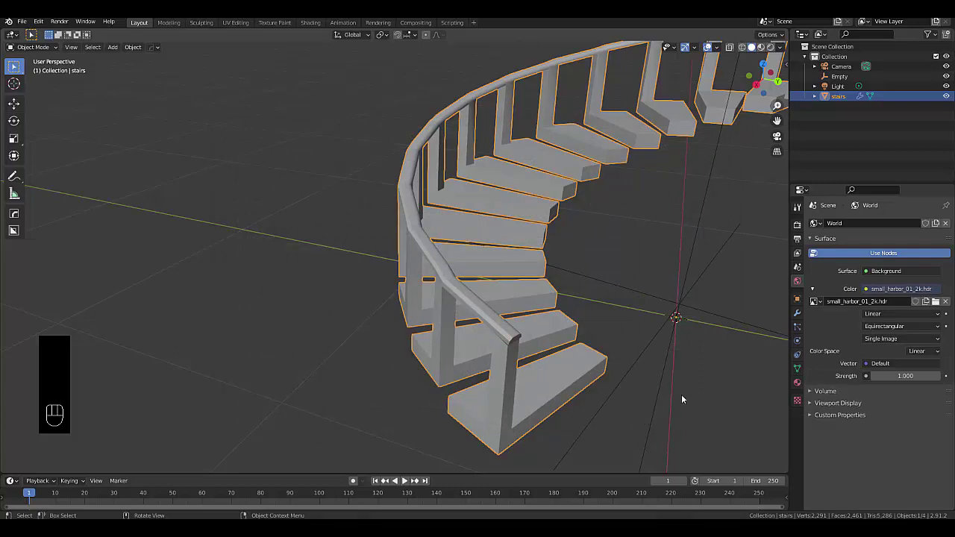
Preview in Rendered shading with Screen Space Reflections, Refraction, Ambient Occlusion and Bloom on
click(770, 47)
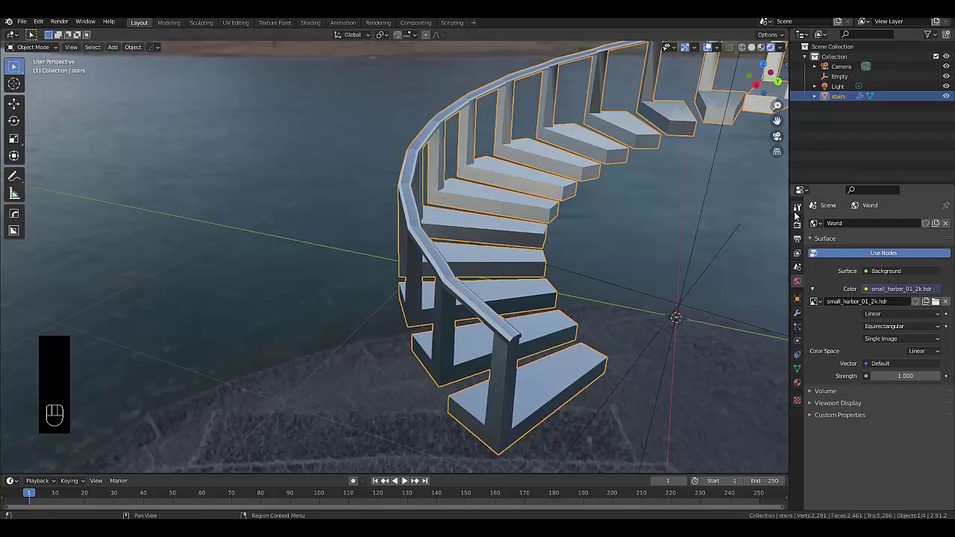
click(797, 224)
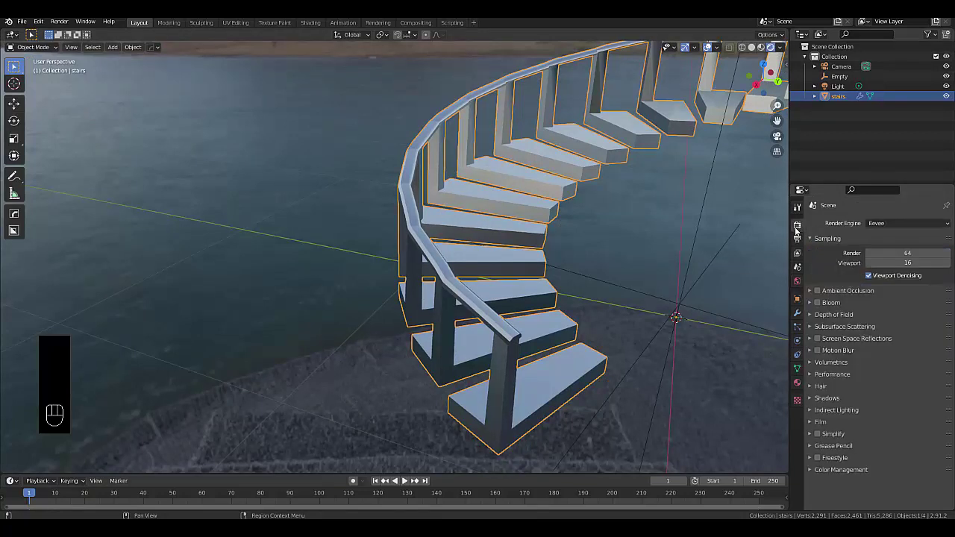
click(817, 338)
click(828, 338)
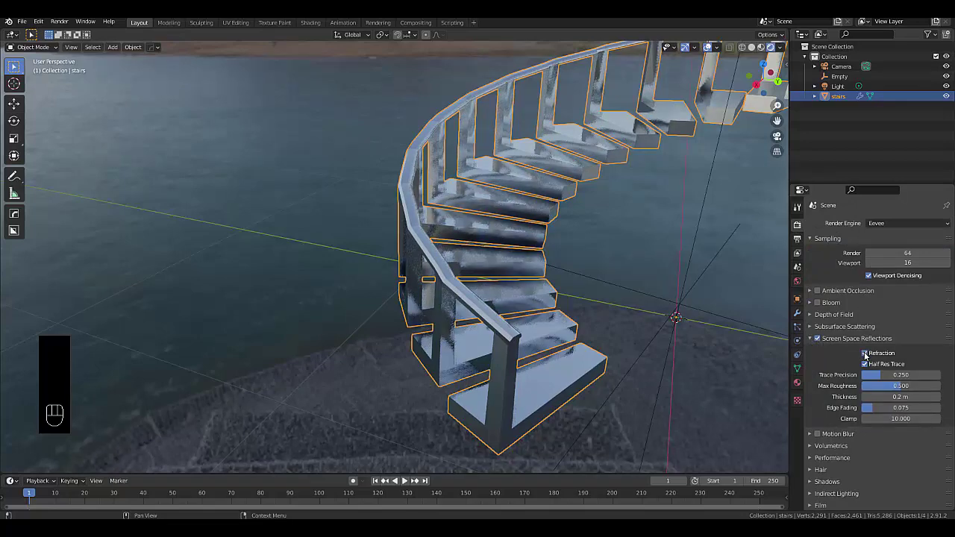
click(818, 291)
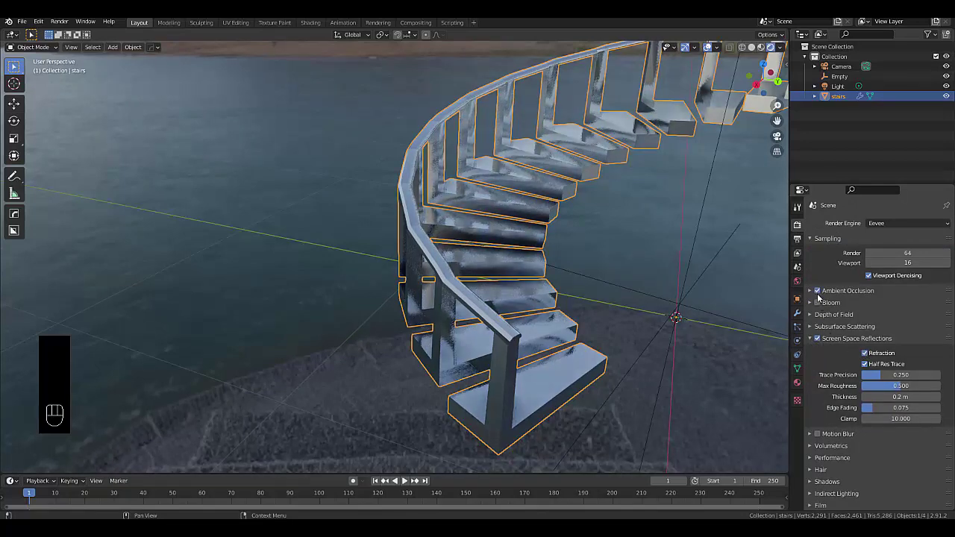
click(818, 302)
middle_drag(500, 323, 510, 284)
scroll(550, 337, down, 4)
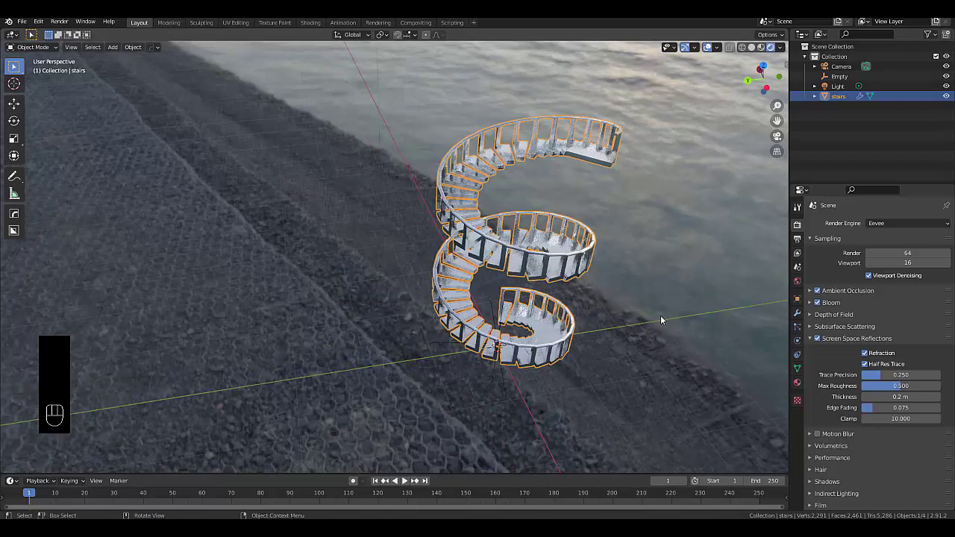
Align the camera to the current view and reposition it to frame the spiral staircase
key(ctrl+alt+KP_0)
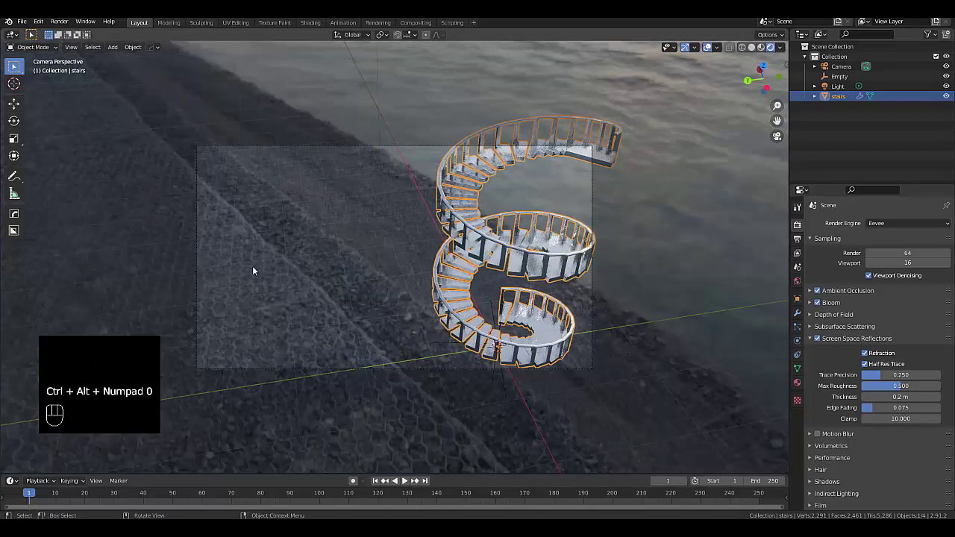
click(841, 67)
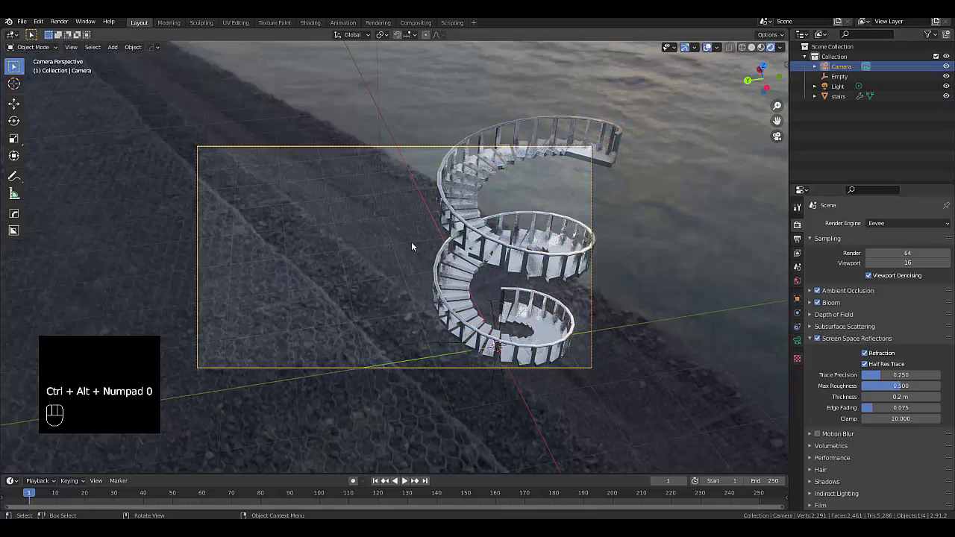
key(g)
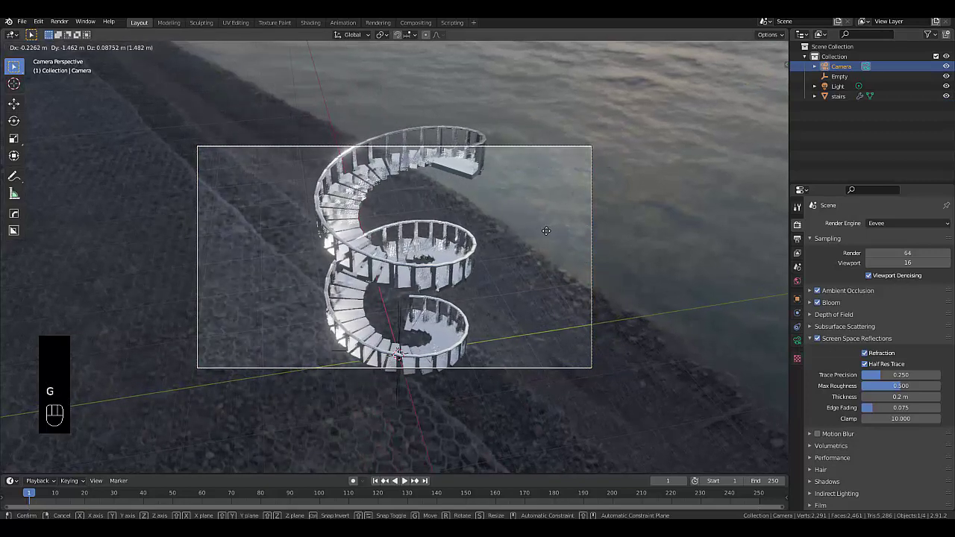
click(546, 231)
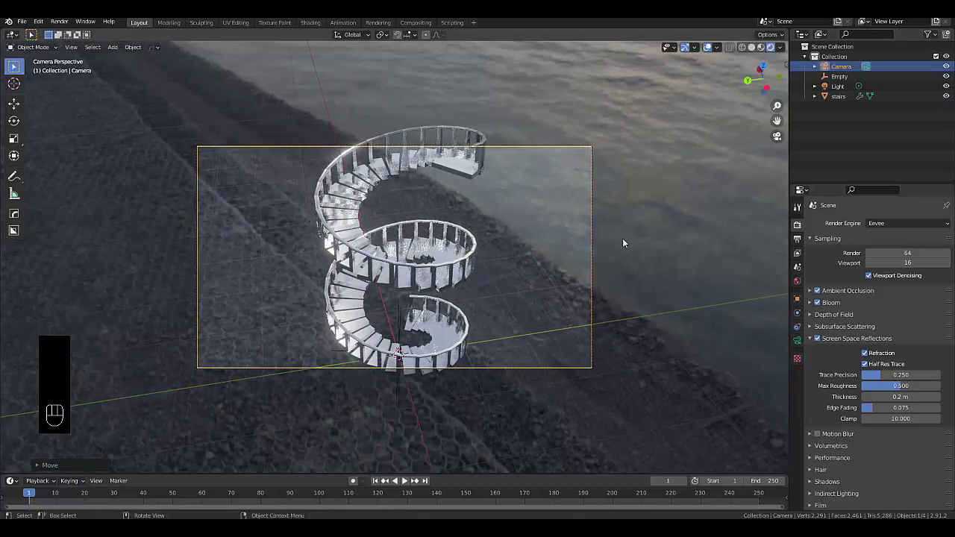
Set the camera focal length to 41 mm and render the final image
click(796, 340)
drag(913, 276, 885, 276)
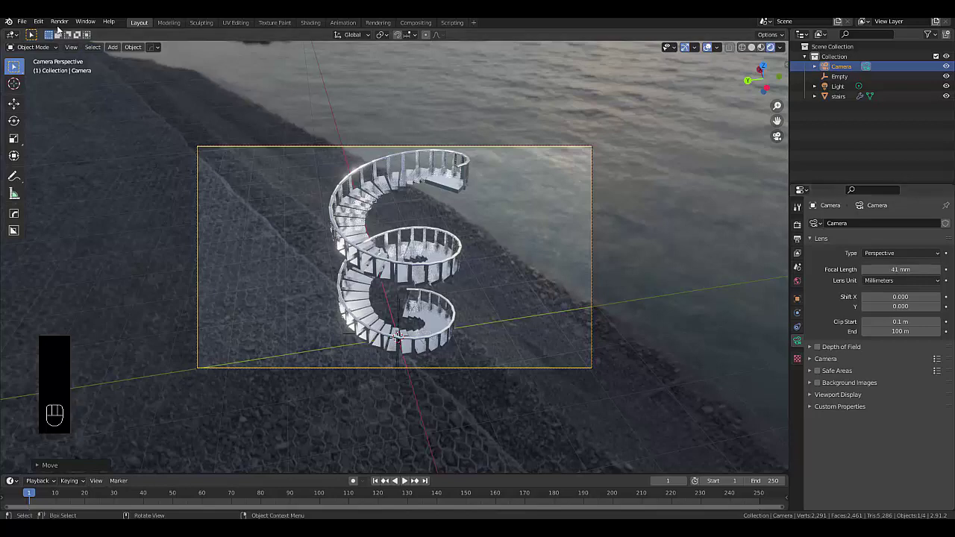
drag(59, 21, 93, 34)
drag(93, 35, 92, 34)
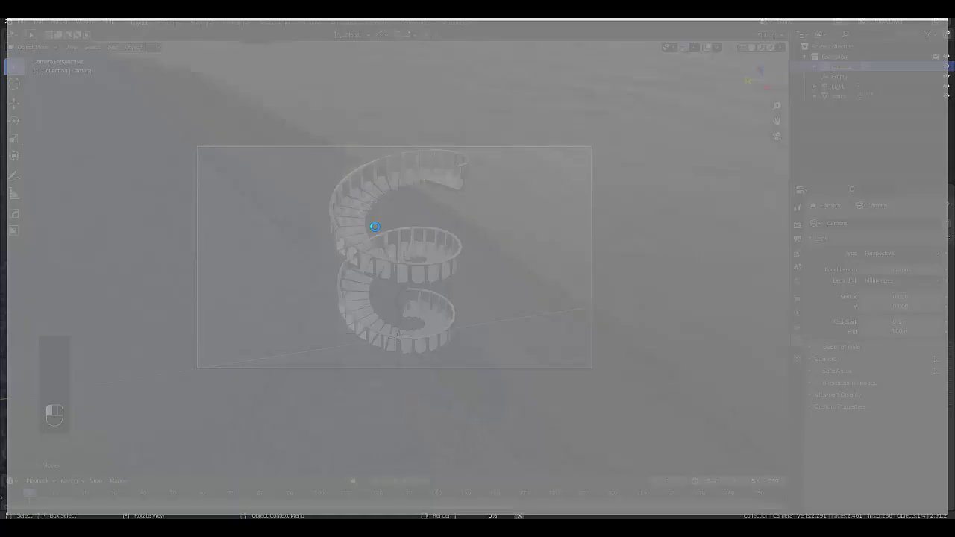